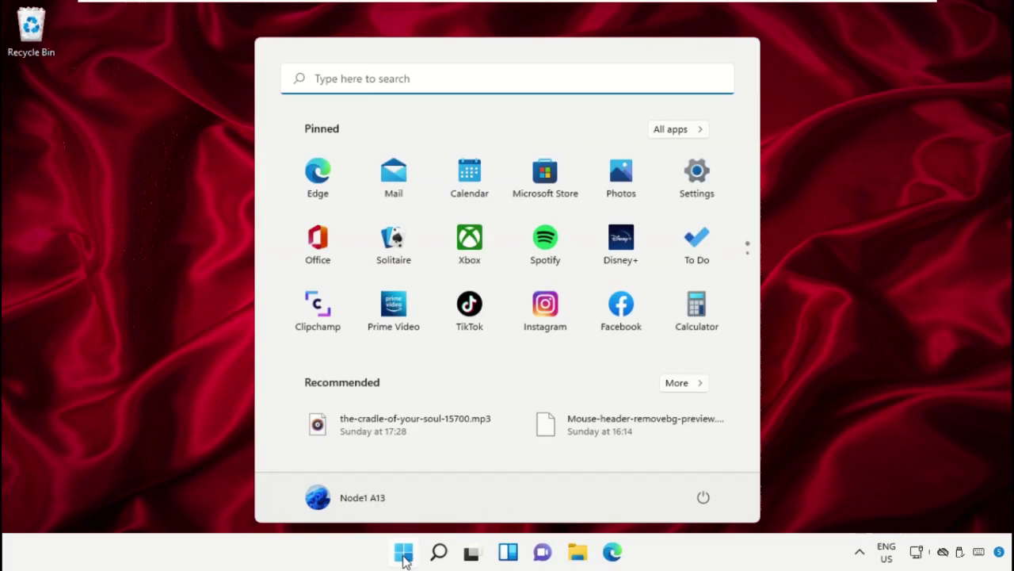
# Open Task Manager, start a new task via File > Run new task, and browse for its program
pyautogui.write('task mana')
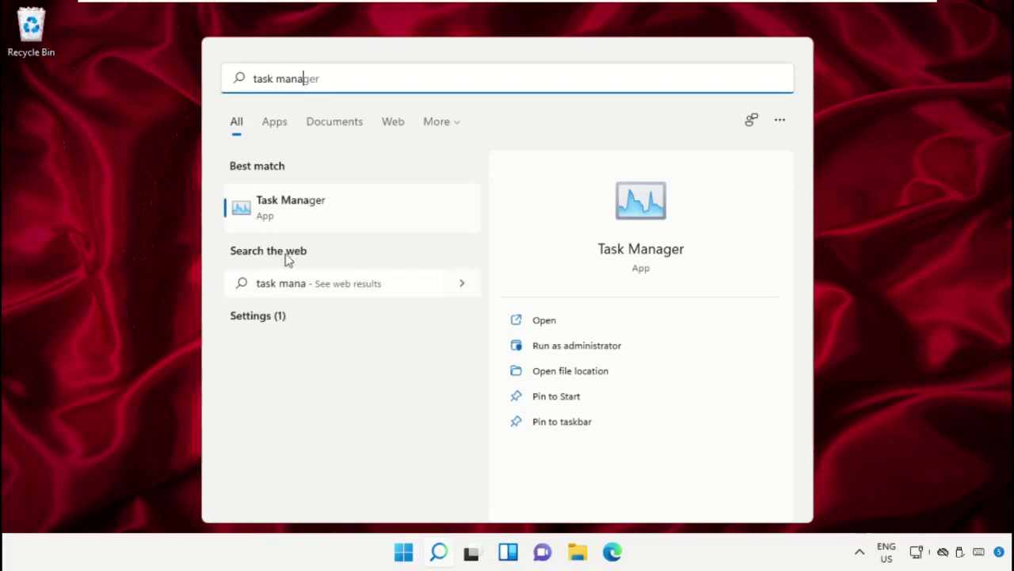
pyautogui.click(308, 209)
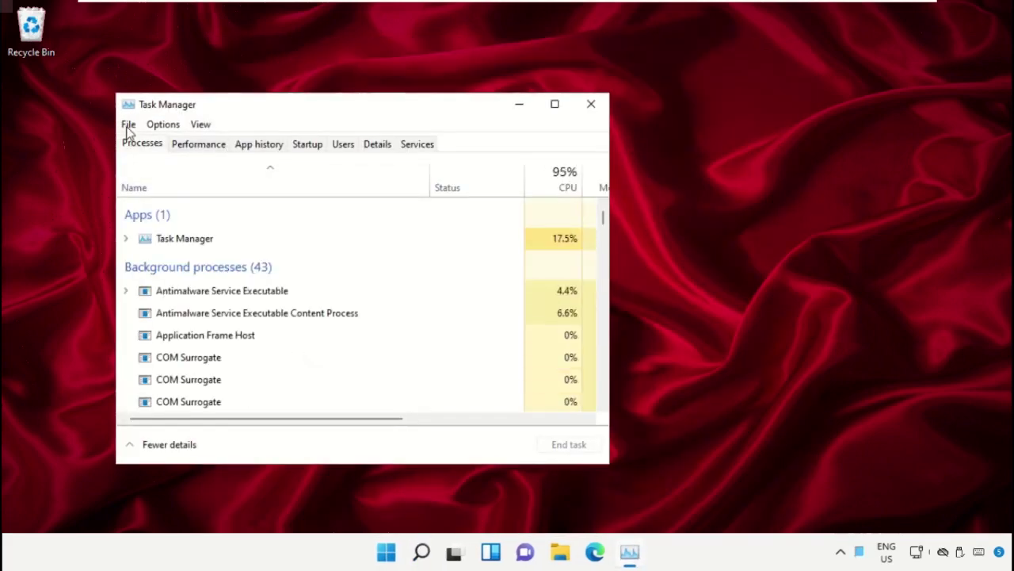
pyautogui.click(129, 125)
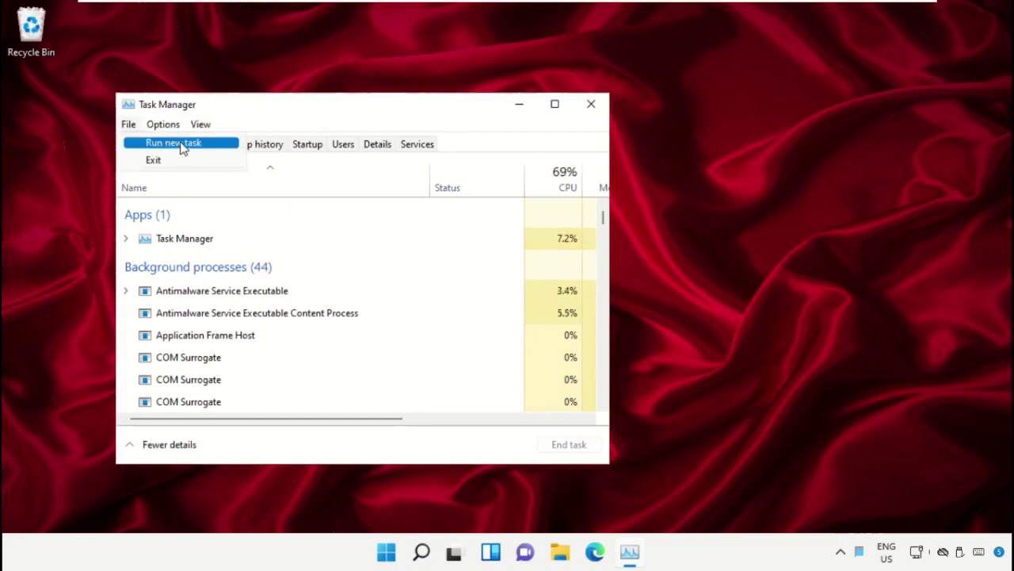
pyautogui.click(212, 149)
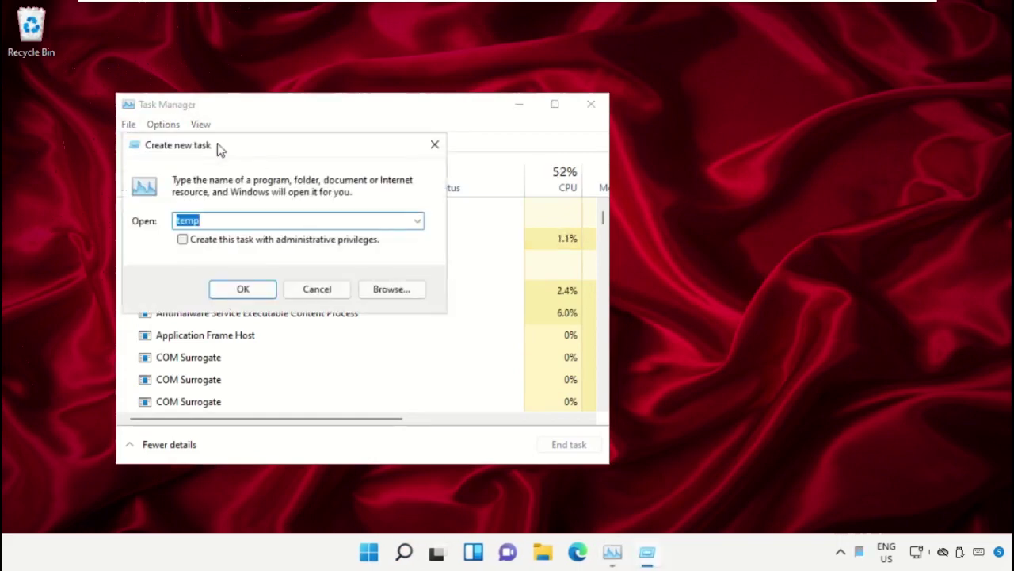
pyautogui.click(387, 290)
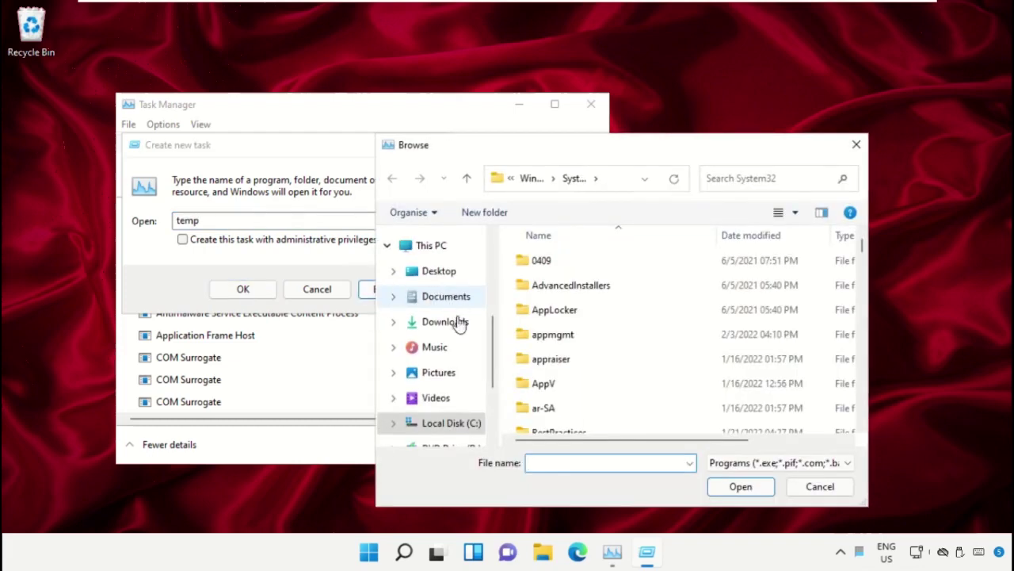
# Navigate the Browse window to Local Disk (C:) > Windows > System32
pyautogui.scroll(-1, 439, 432)
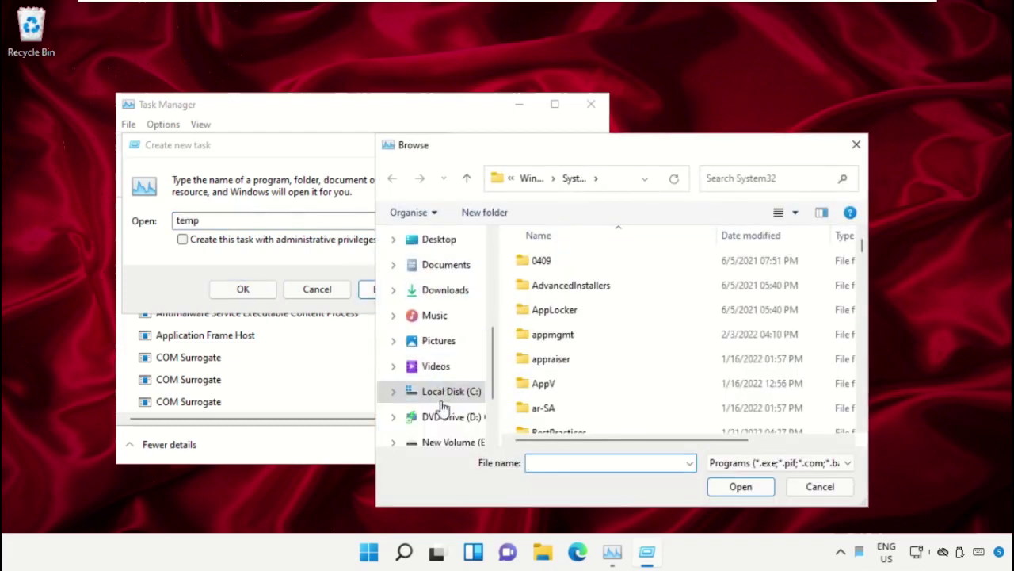
pyautogui.click(440, 392)
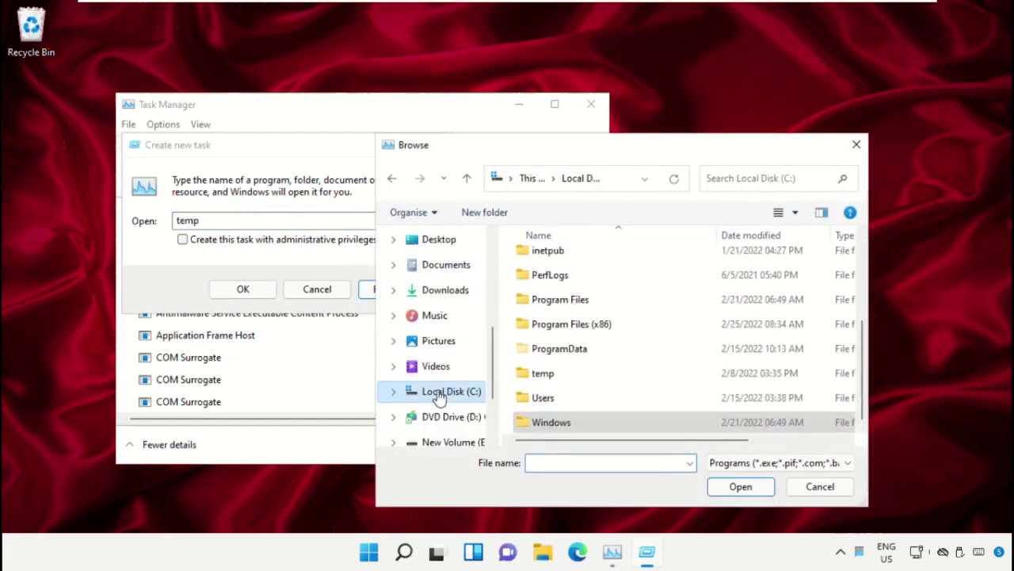
pyautogui.scroll(2, 439, 282)
pyautogui.click(434, 272)
pyautogui.scroll(-2, 641, 346)
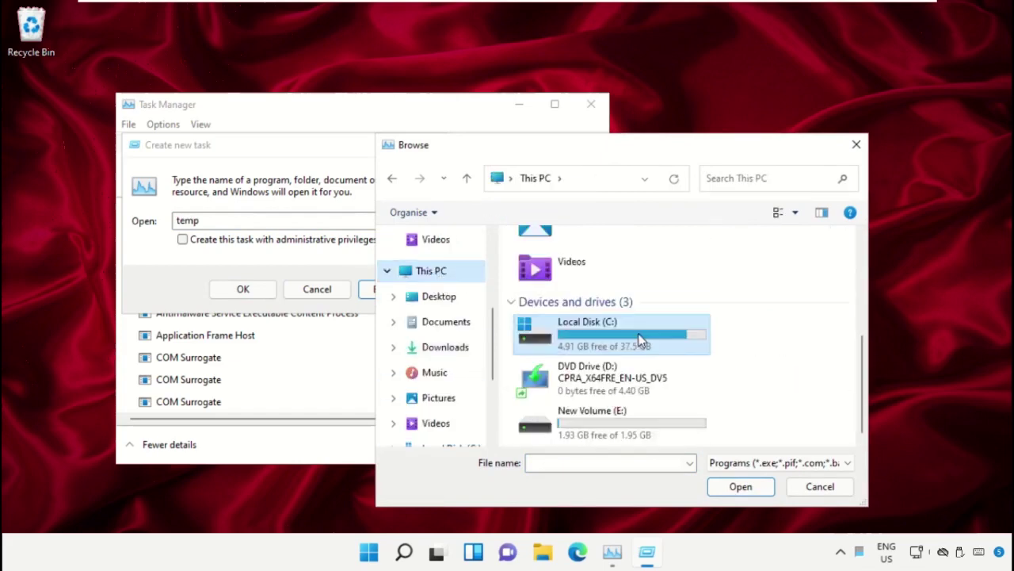
pyautogui.scroll(2, 581, 406)
pyautogui.scroll(-2, 652, 373)
pyautogui.doubleClick(627, 340)
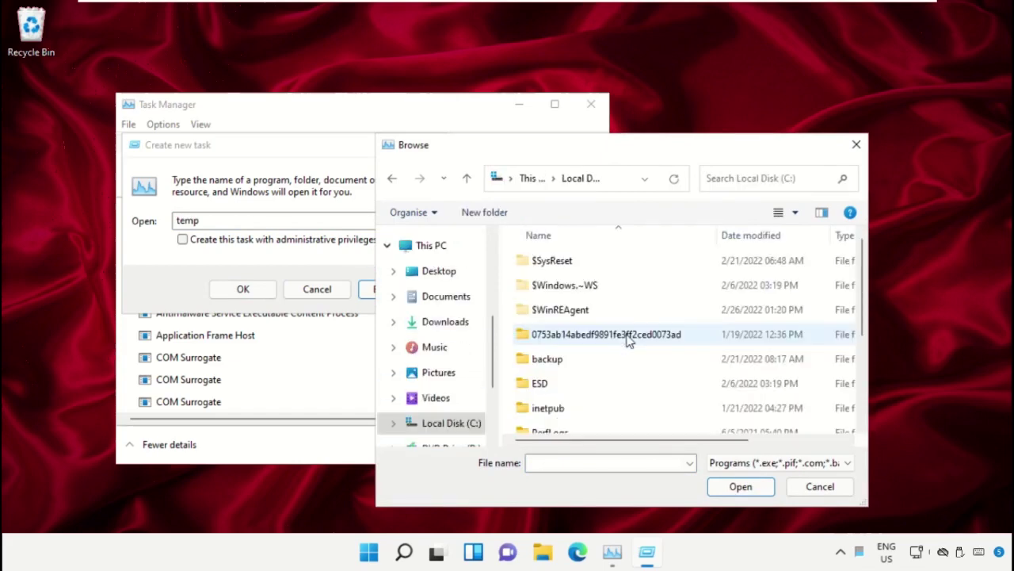
pyautogui.scroll(-2, 601, 291)
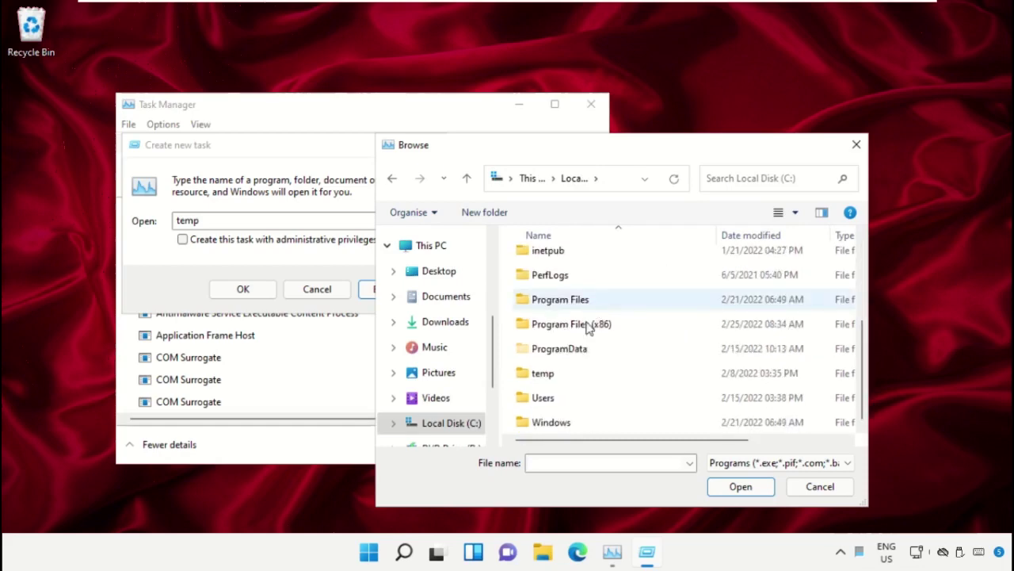
pyautogui.doubleClick(561, 424)
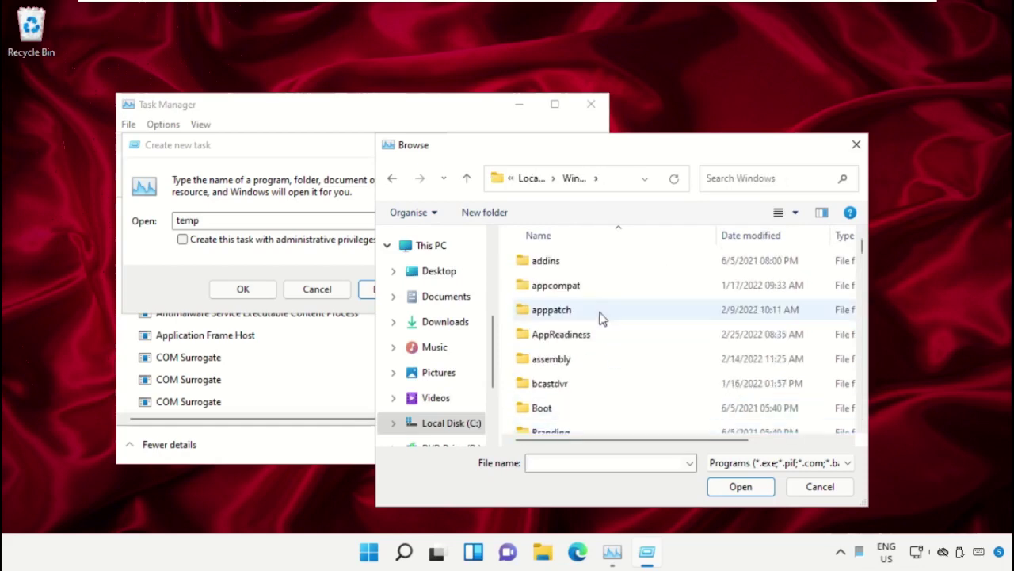
pyautogui.scroll(-6, 589, 298)
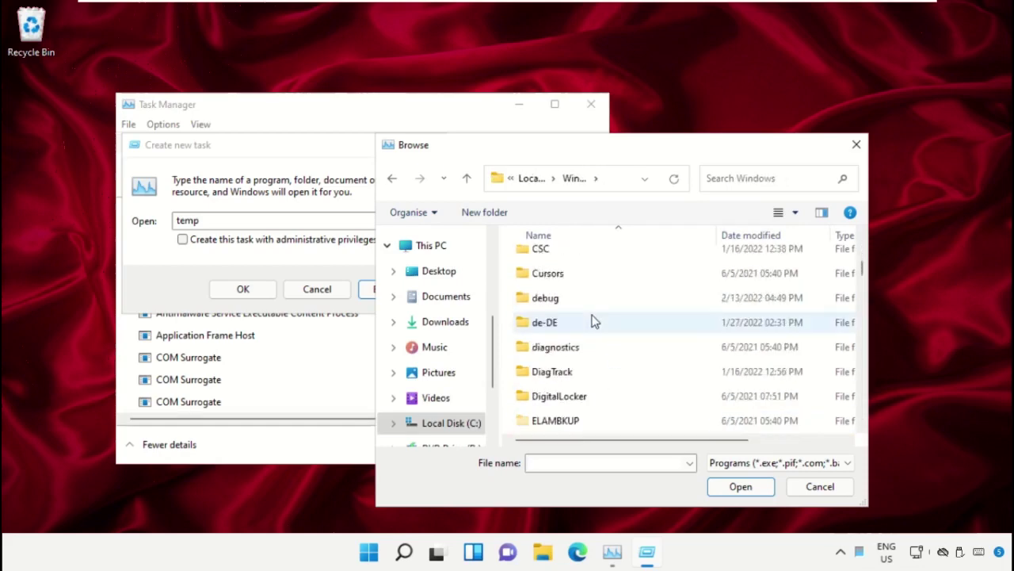
pyautogui.scroll(-15, 594, 329)
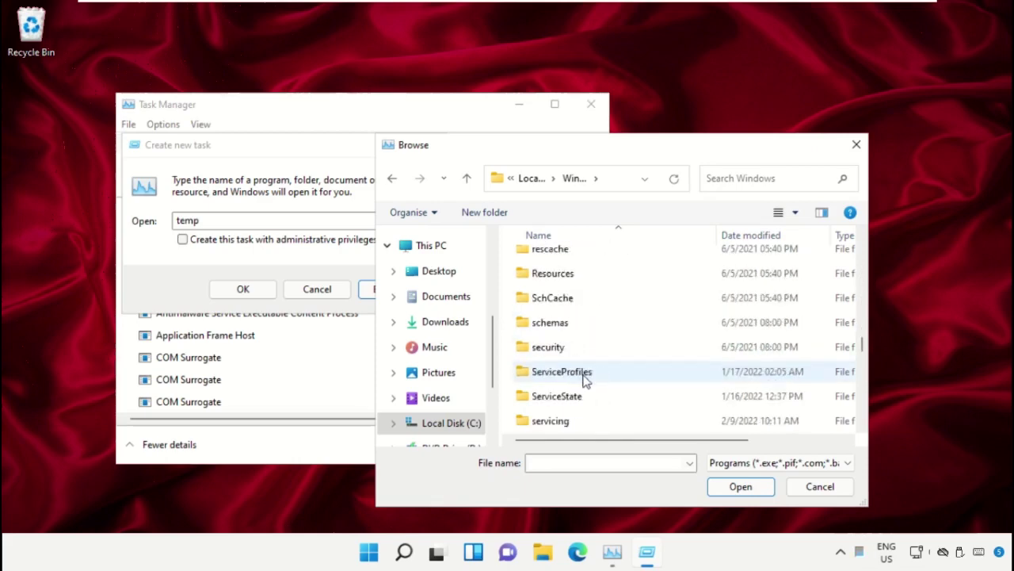
pyautogui.scroll(-2, 585, 378)
pyautogui.click(559, 346)
pyautogui.doubleClick(559, 347)
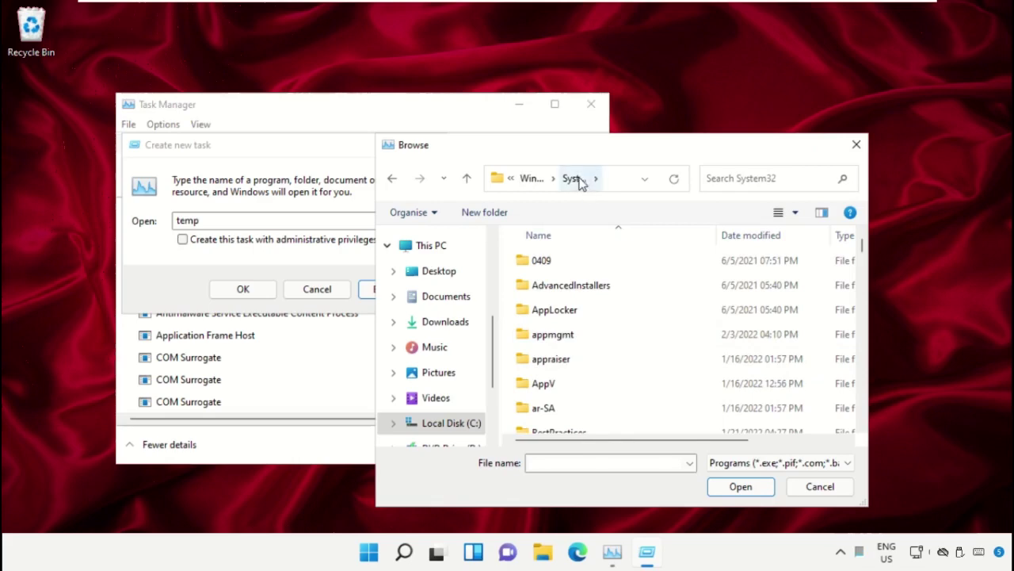
# Choose cmd.exe as the new task's program
pyautogui.scroll(-5, 598, 356)
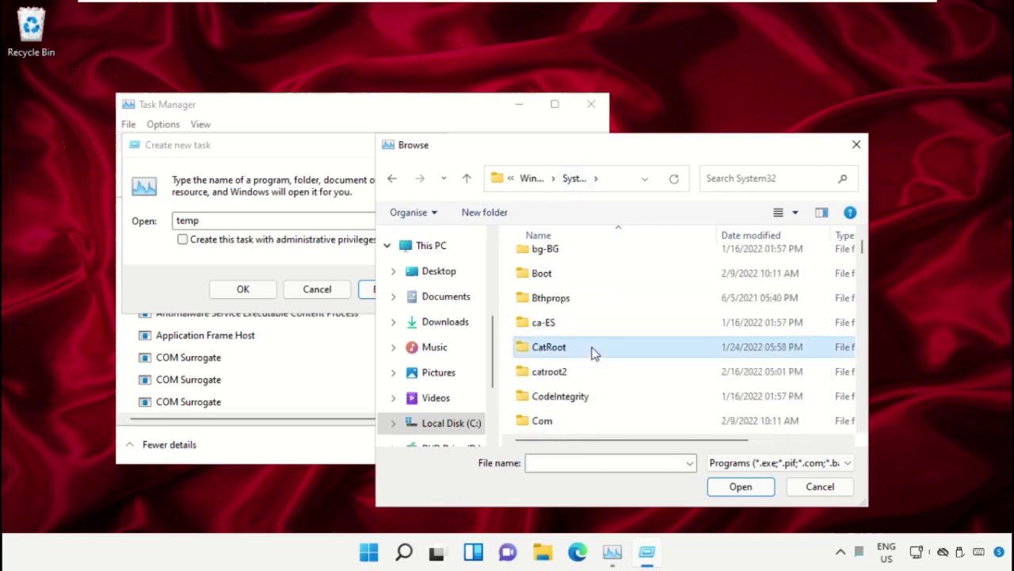
pyautogui.scroll(-10, 595, 354)
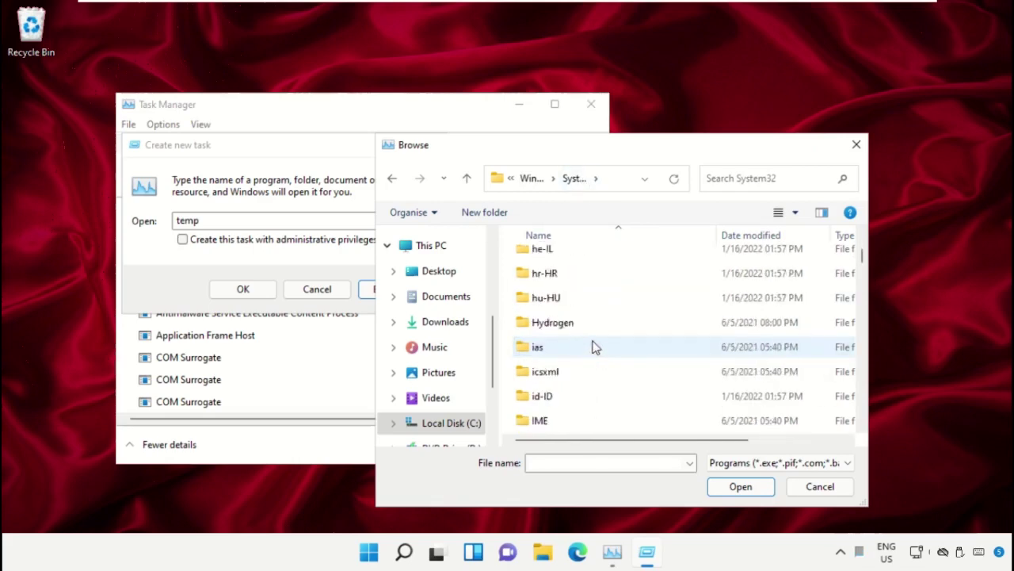
pyautogui.write('cmd.exe')
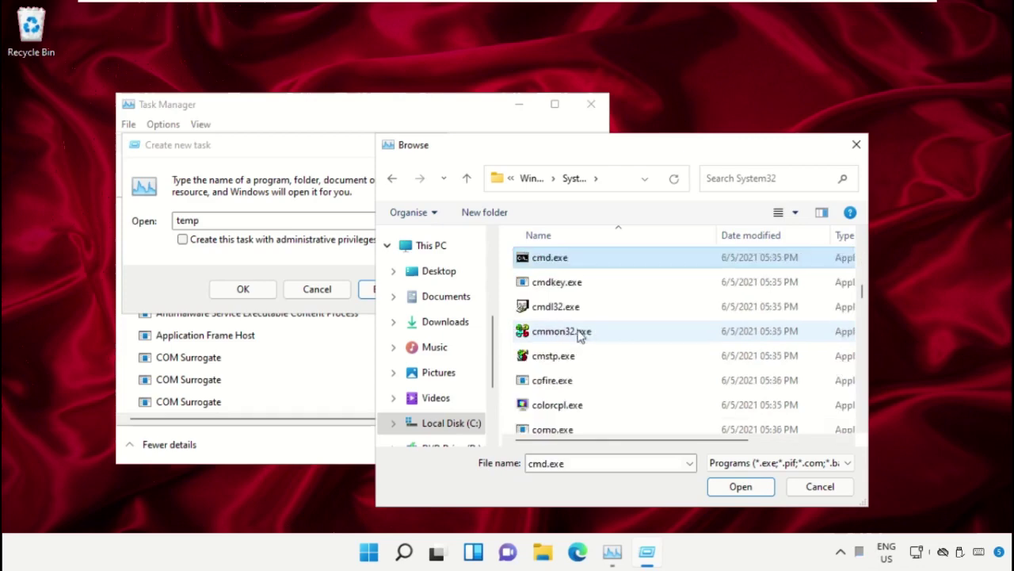
pyautogui.scroll(1, 586, 333)
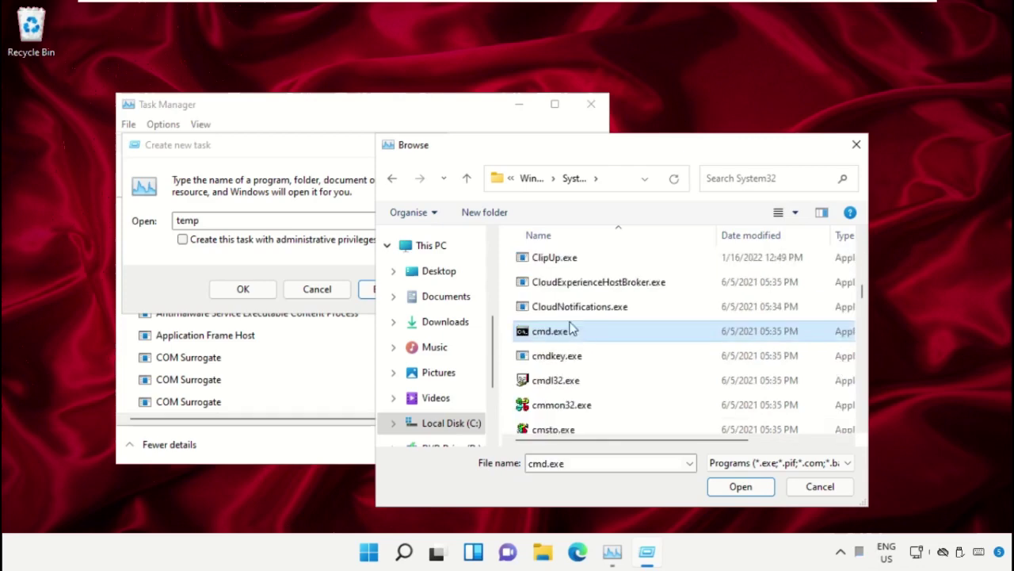
pyautogui.click(741, 487)
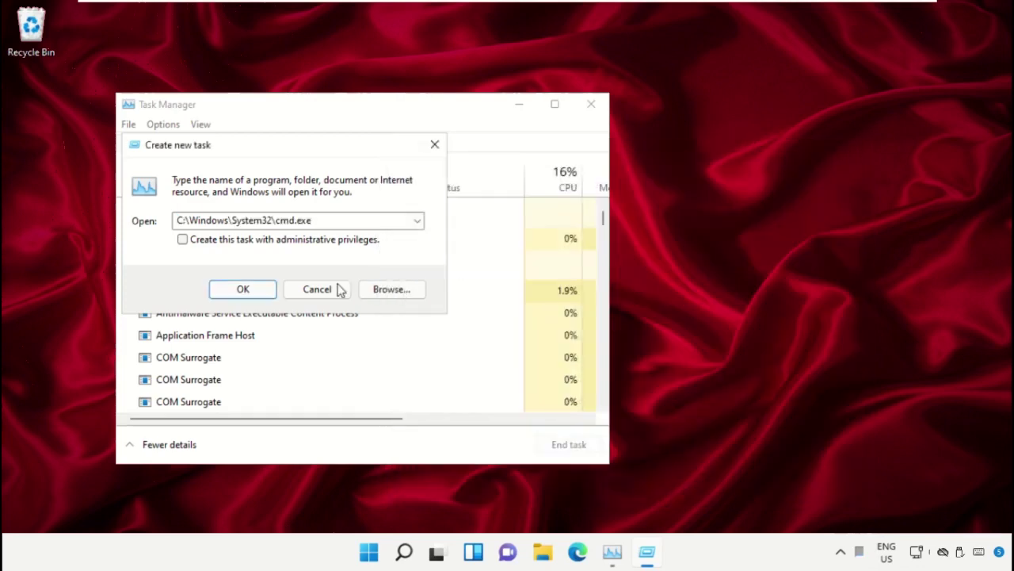
# Launch cmd.exe with administrative privileges, then minimize Task Manager and the console
pyautogui.click(182, 239)
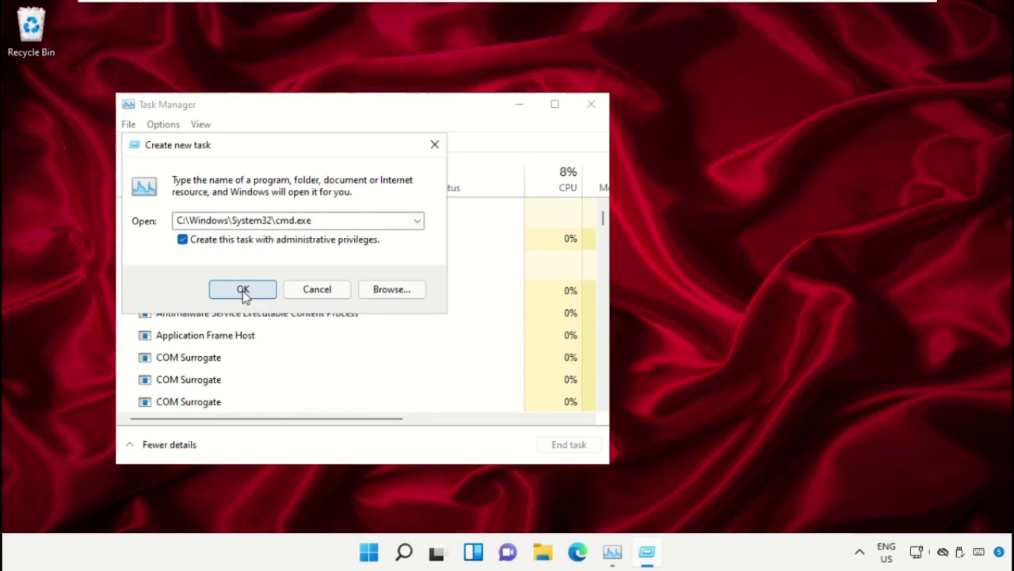
pyautogui.click(243, 290)
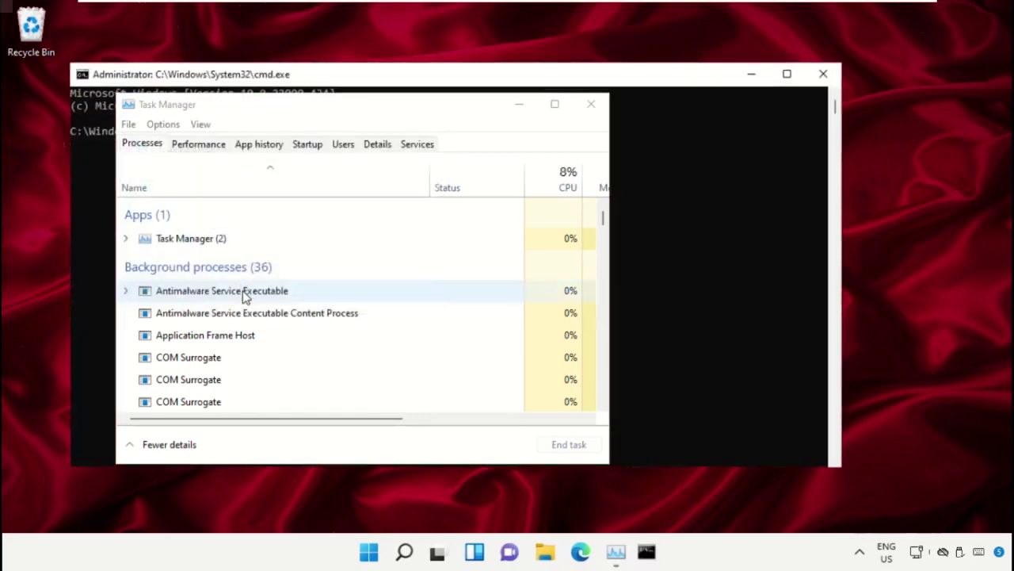
pyautogui.click(519, 109)
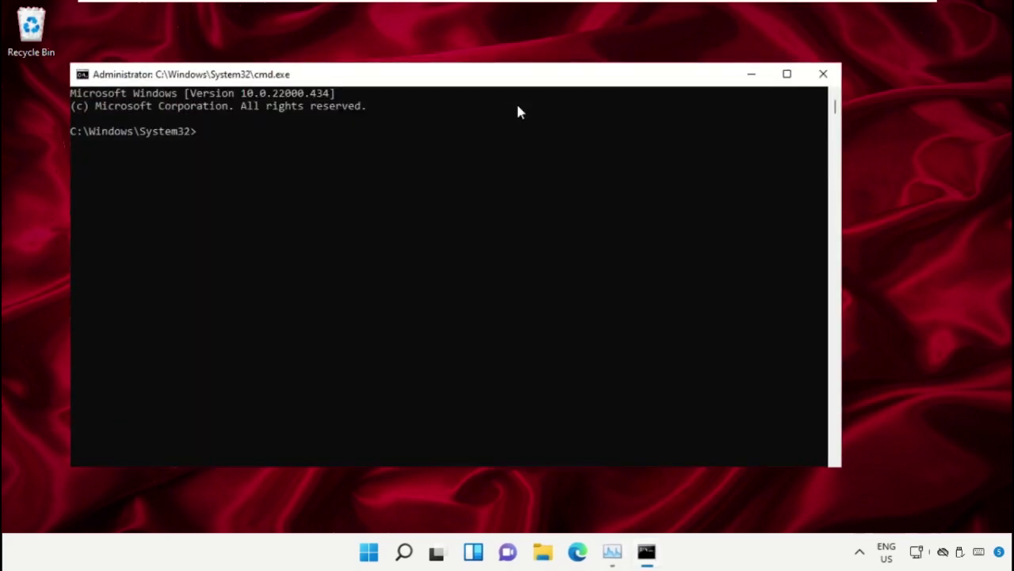
pyautogui.click(753, 76)
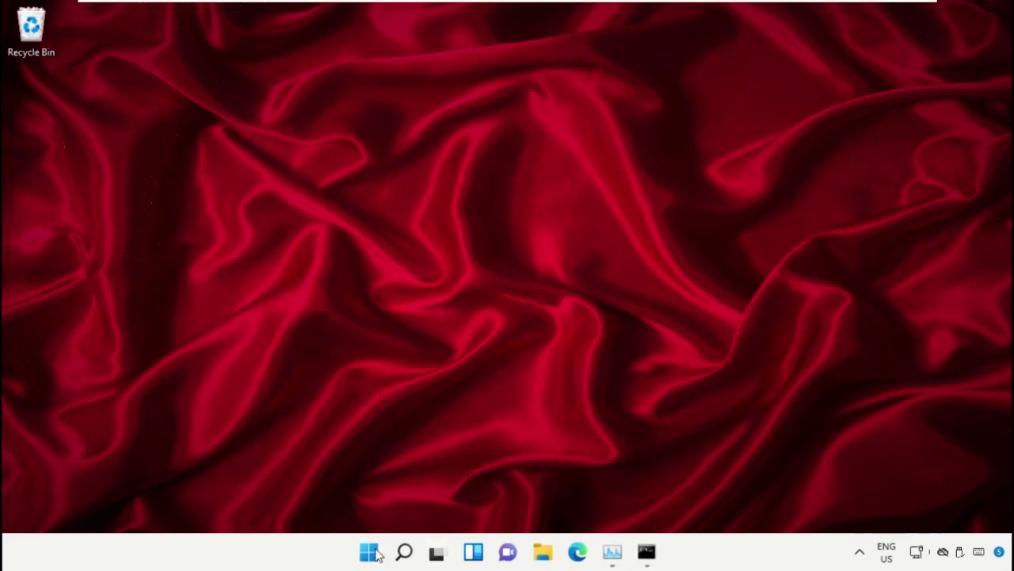
# Launch Google Chrome from the Start search
pyautogui.click(369, 552)
pyautogui.write('Chrome')
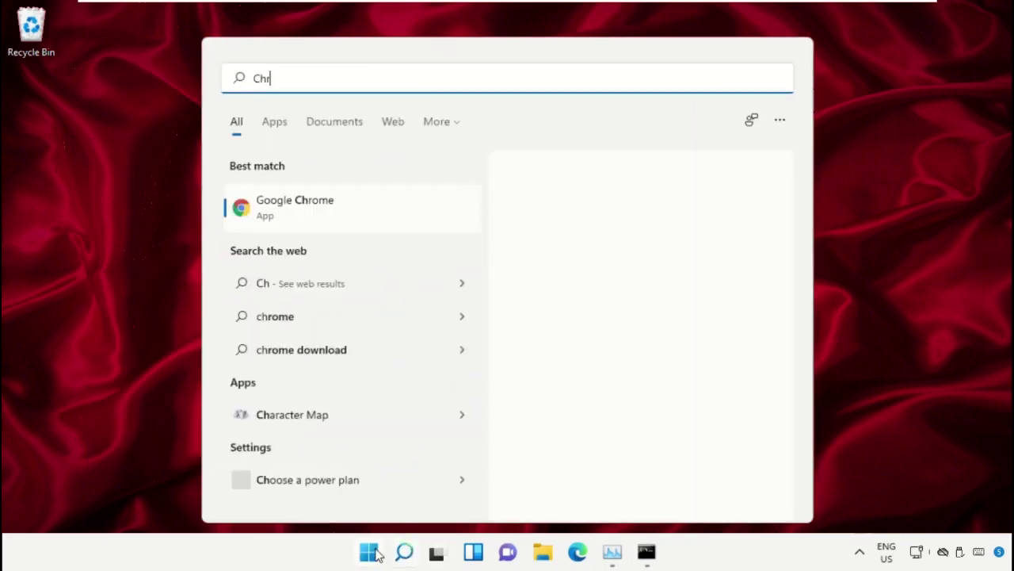
pyautogui.click(316, 207)
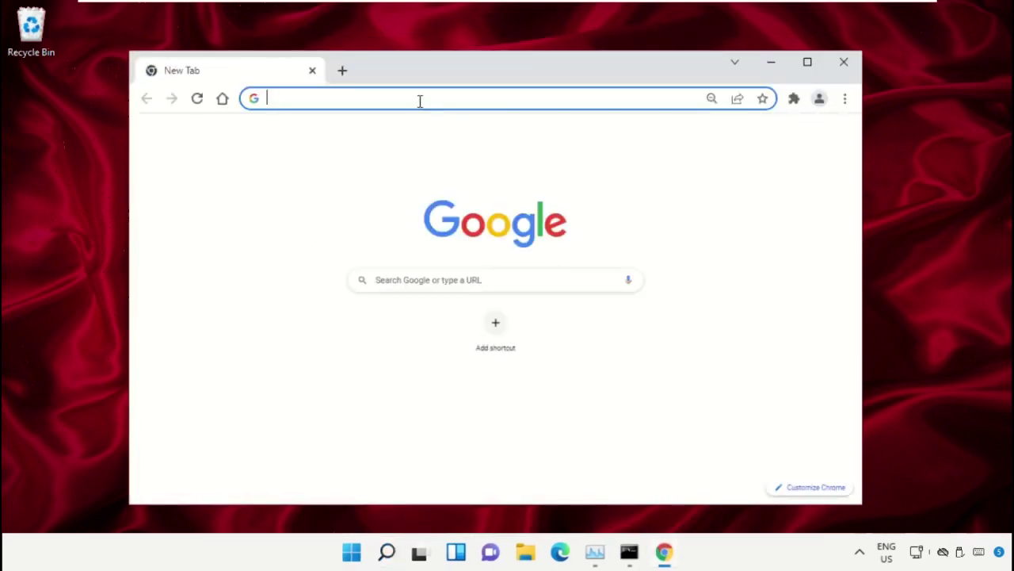
# On google.com, search for 'hows.tech windows commands'
pyautogui.write('google.com')
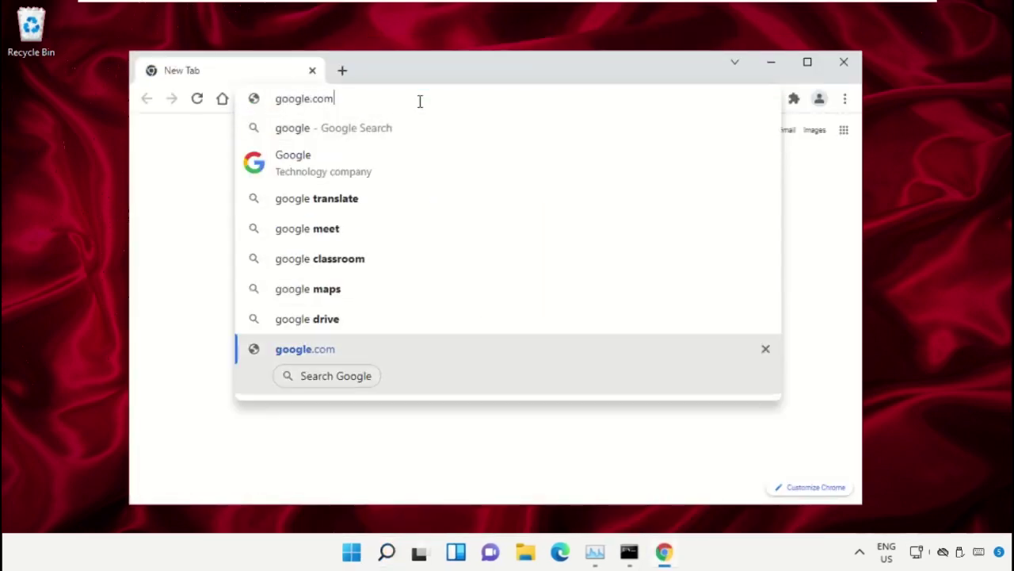
pyautogui.press('Return')
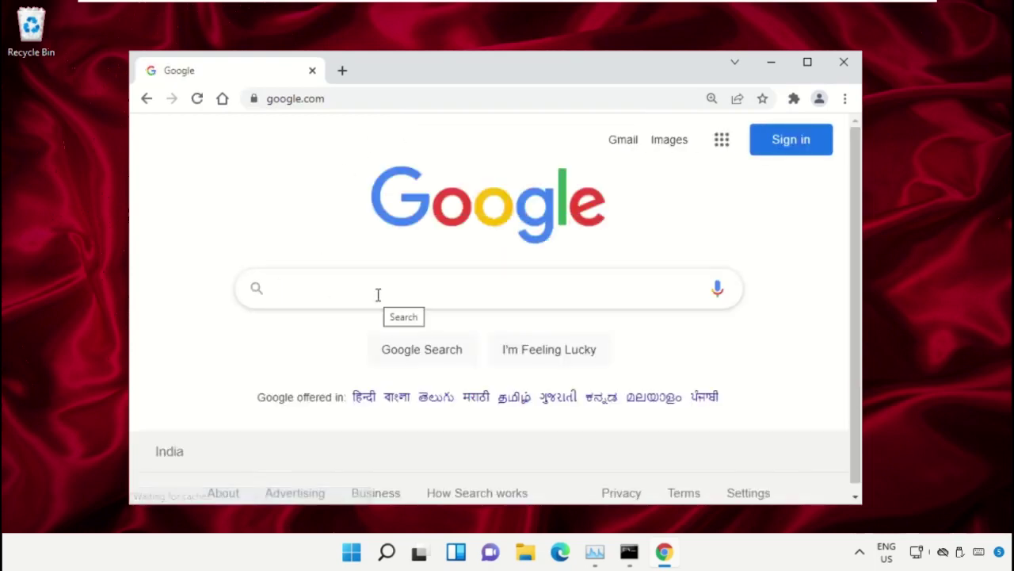
pyautogui.write('hows.tech')
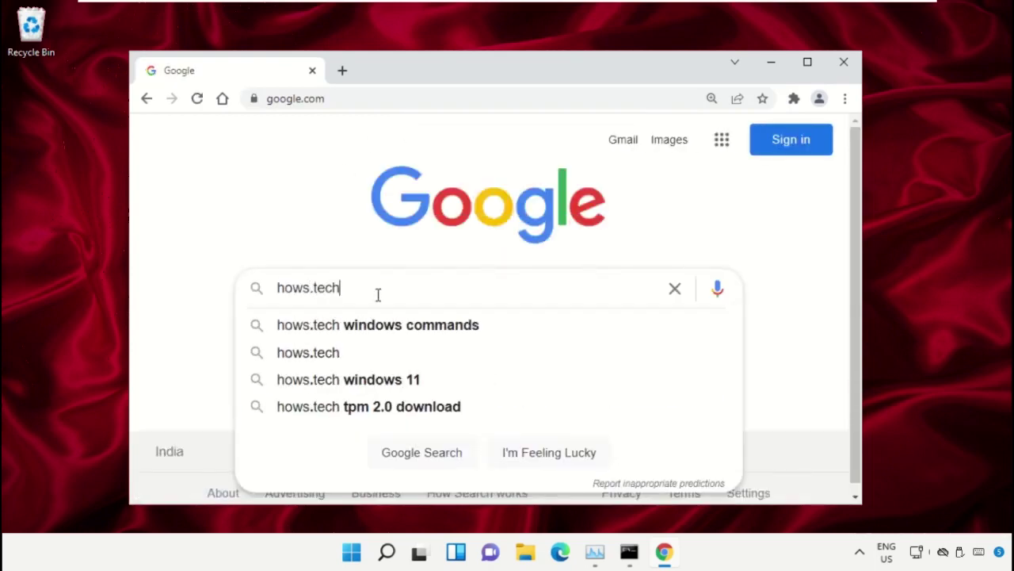
pyautogui.press('Down')
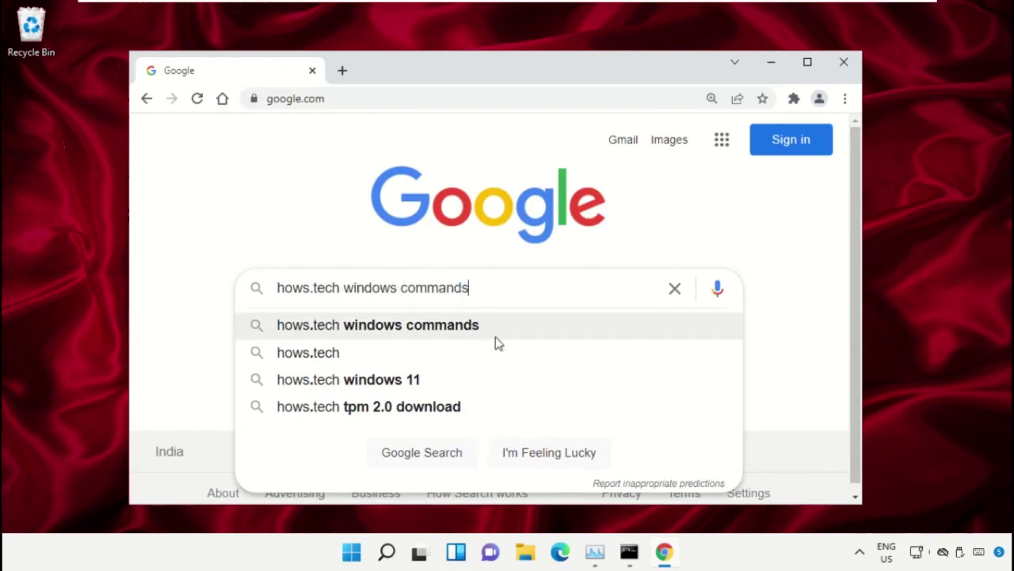
pyautogui.click(519, 325)
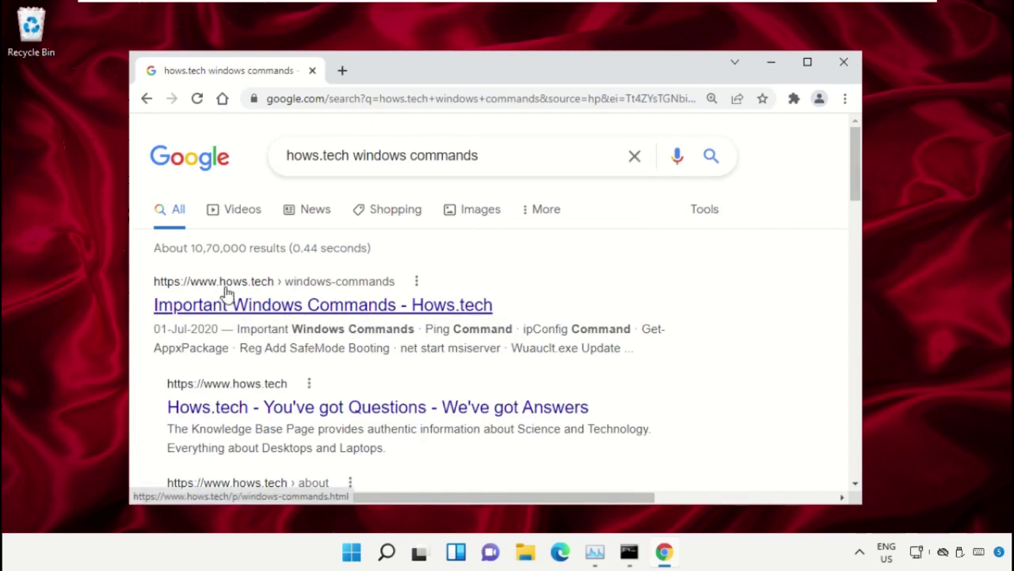
# Open the 'Important Windows Commands - Hows.tech' result and scroll to the Ping Command section
pyautogui.click(242, 308)
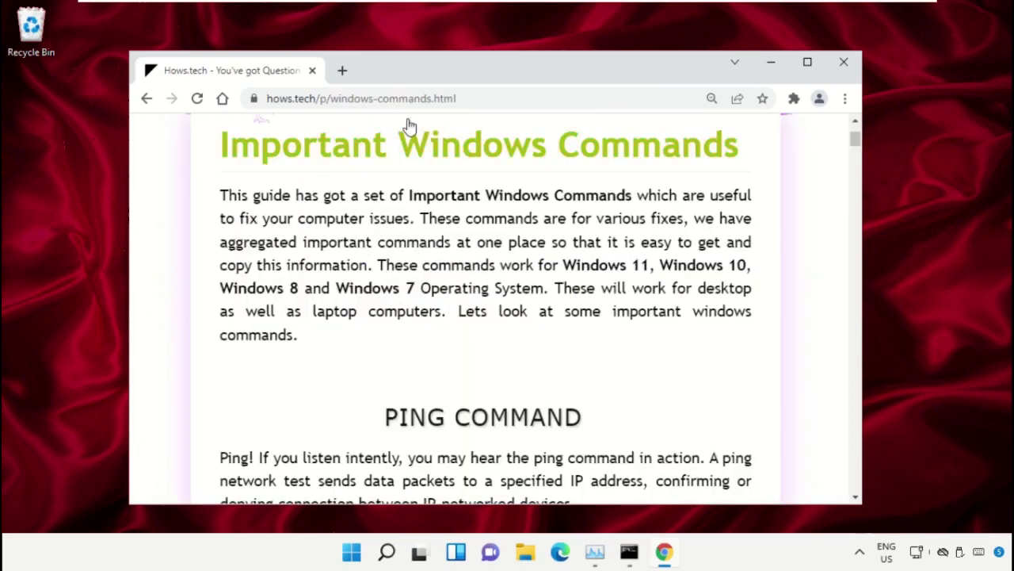
pyautogui.moveTo(753, 157); pyautogui.dragTo(210, 161)
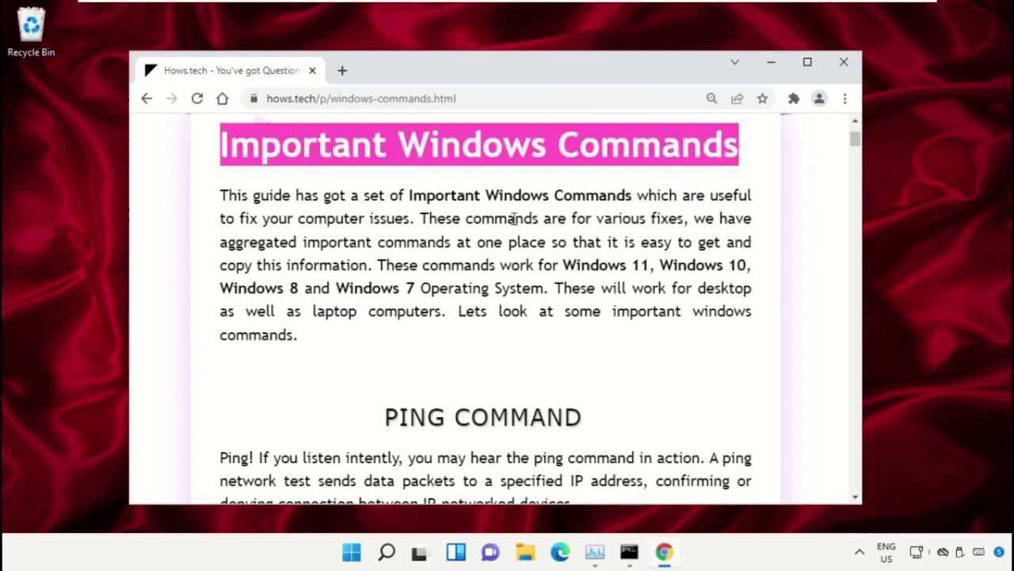
pyautogui.click(565, 236)
pyautogui.scroll(-8, 557, 240)
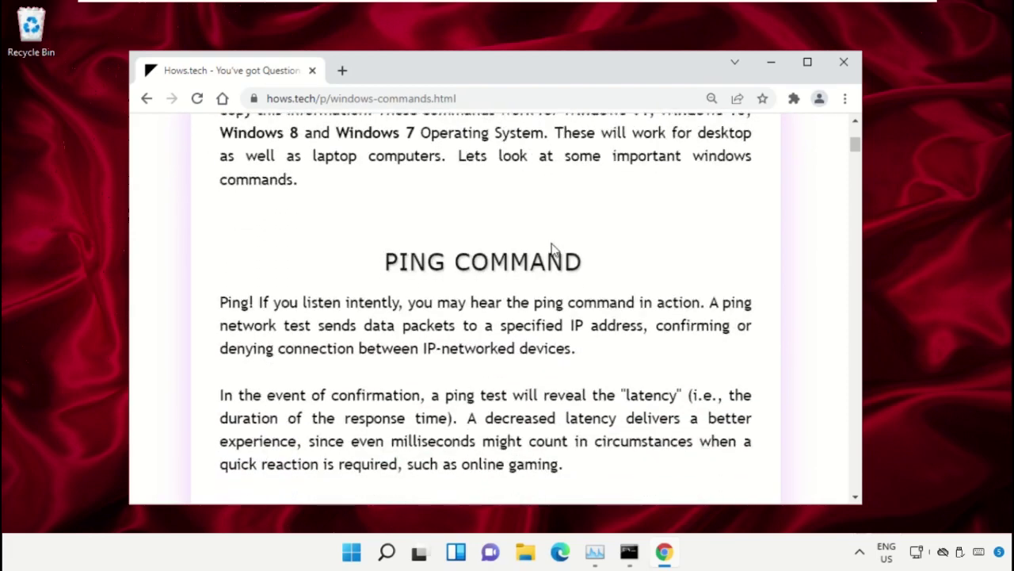
# Scroll past the ipconfig, REG ADD and wuauclt sections to the SFC Windows Command section
pyautogui.scroll(-12, 468, 248)
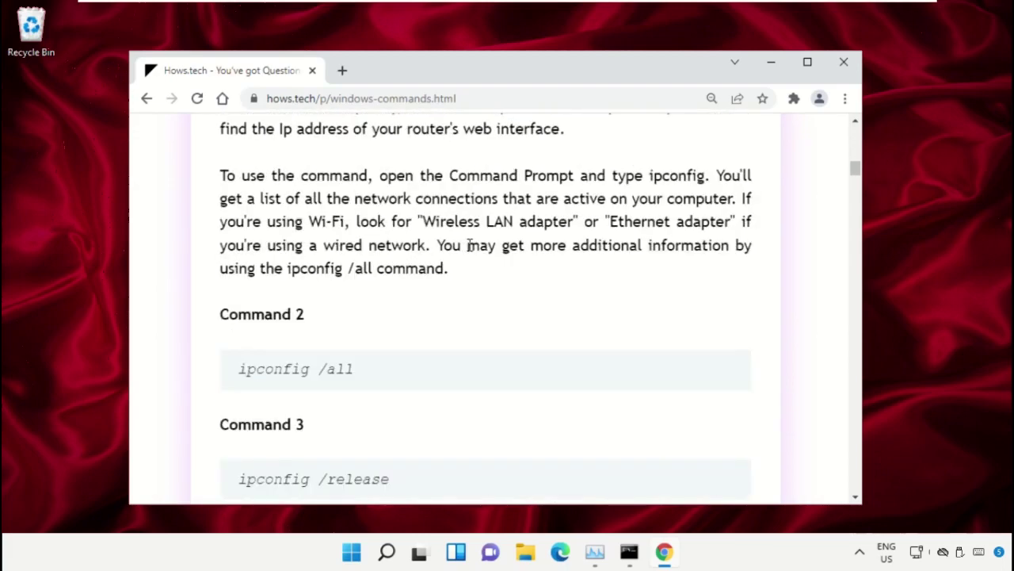
pyautogui.scroll(-12, 471, 245)
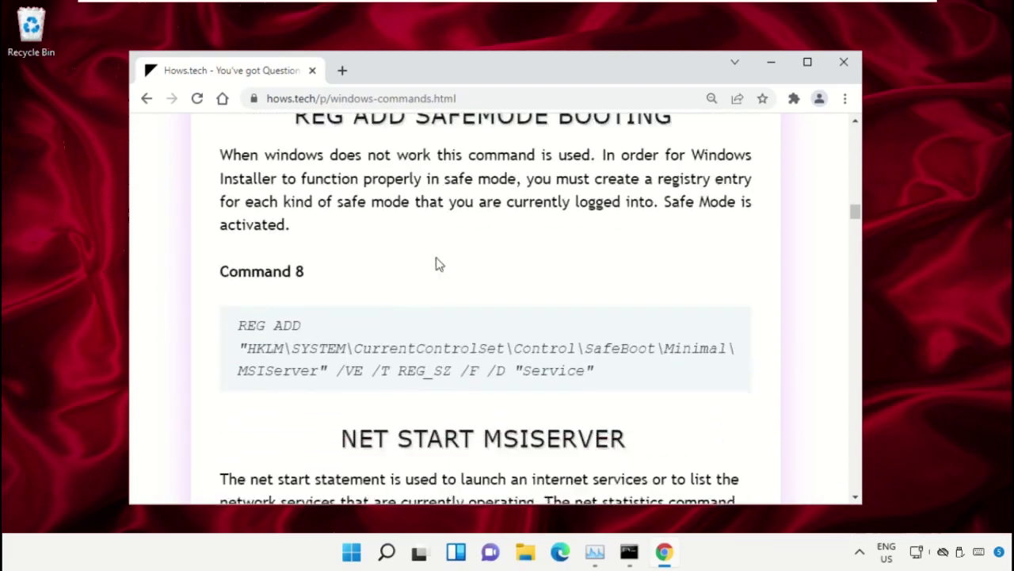
pyautogui.scroll(-8, 430, 273)
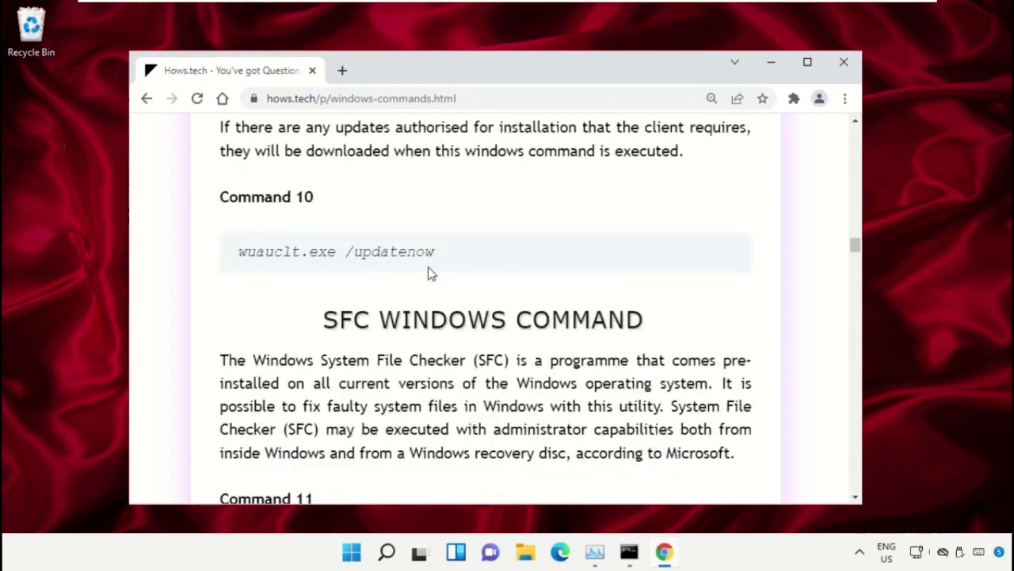
pyautogui.scroll(-1, 337, 279)
pyautogui.scroll(-1, 333, 279)
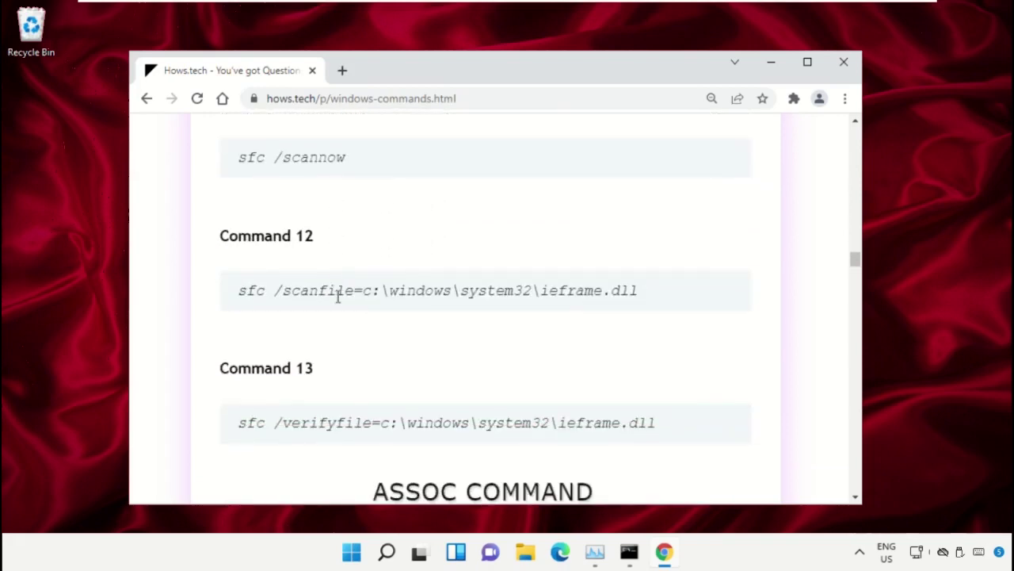
# Copy the Command 12 line 'sfc /scanfile=c:\windows\system32\ieframe.dll'
pyautogui.tripleClick(360, 290)
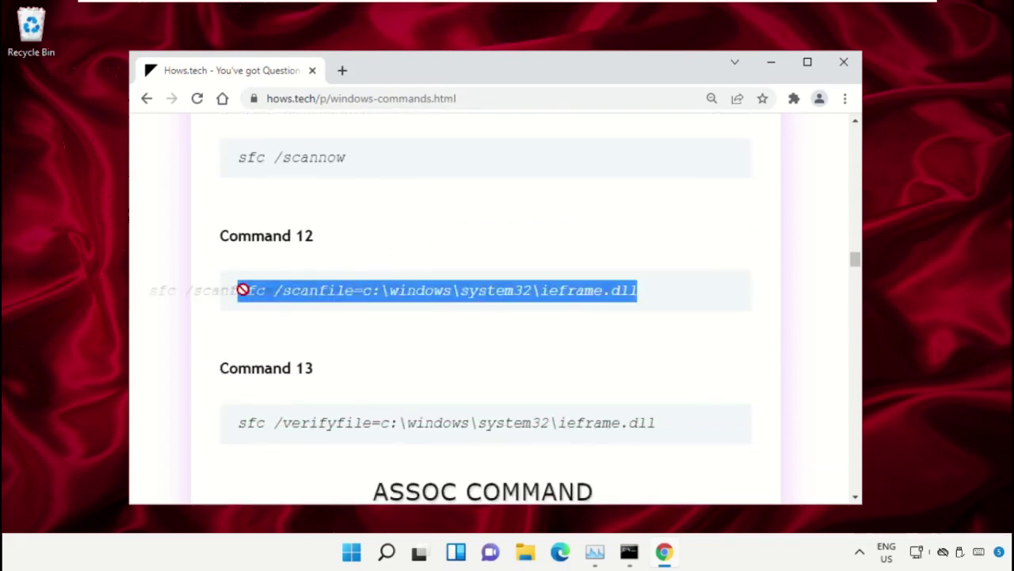
pyautogui.click(577, 321)
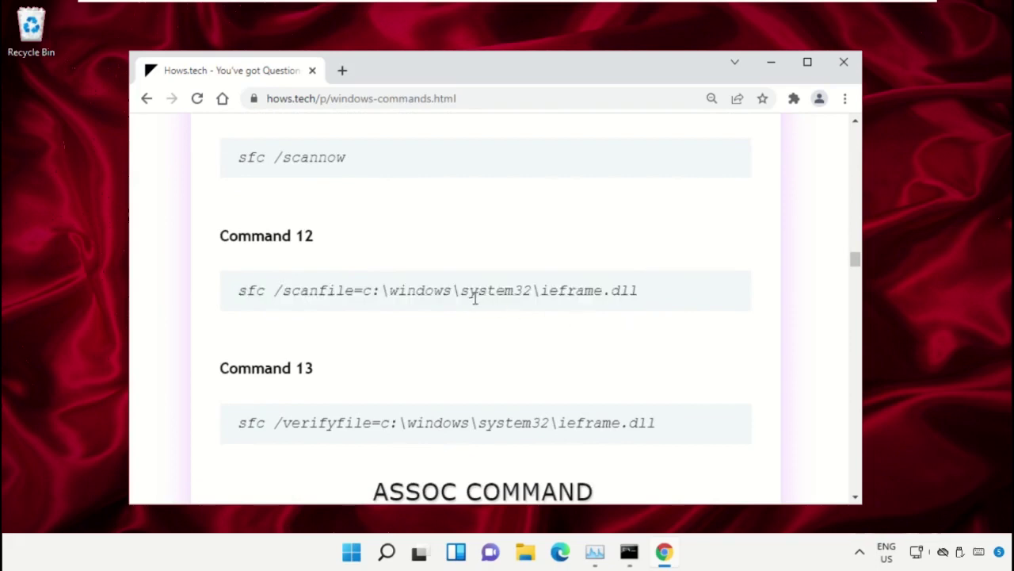
pyautogui.tripleClick(403, 290)
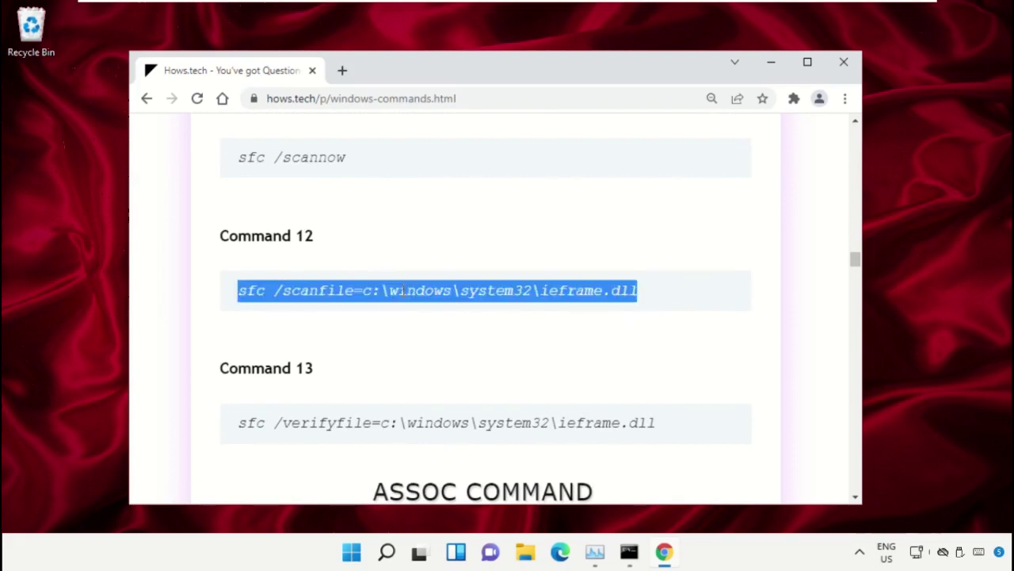
pyautogui.rightClick(403, 293)
pyautogui.click(441, 306)
# Paste and run sfc /scanfile=c:\windows\system32\ieframe.dll in the administrator Command Prompt
pyautogui.click(629, 554)
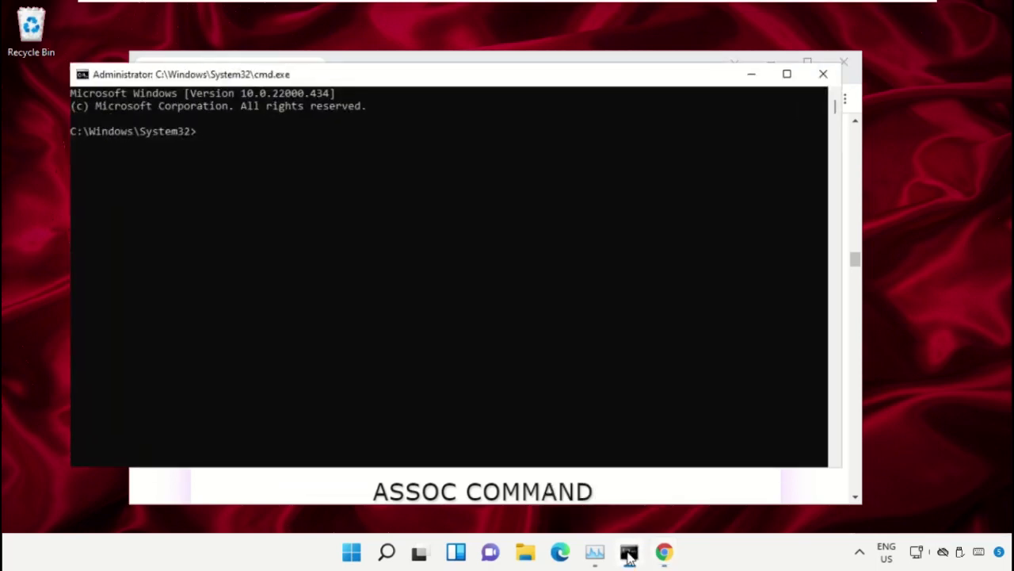
pyautogui.moveTo(476, 83); pyautogui.dragTo(519, 103)
pyautogui.hotkey('ctrl', 'v')
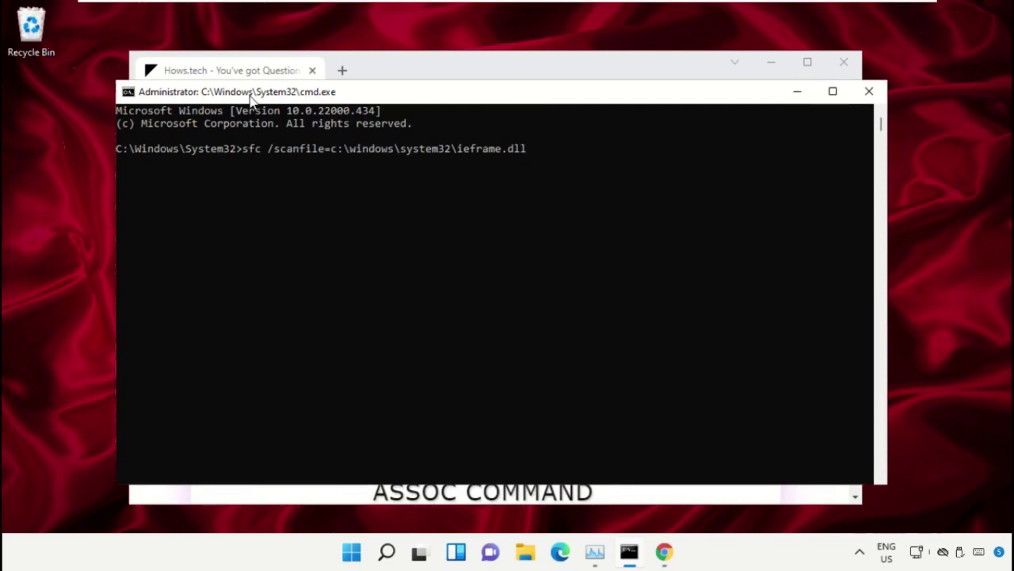
pyautogui.press('Return')
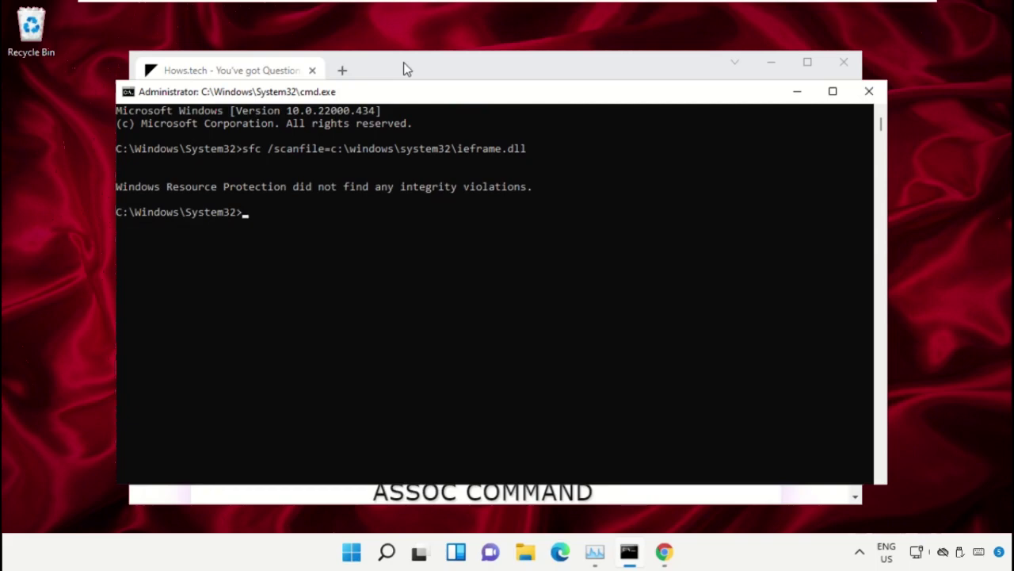
# Copy the Command 13 line 'sfc /verifyfile=c:\windows\system32\ieframe.dll' from the page
pyautogui.click(403, 69)
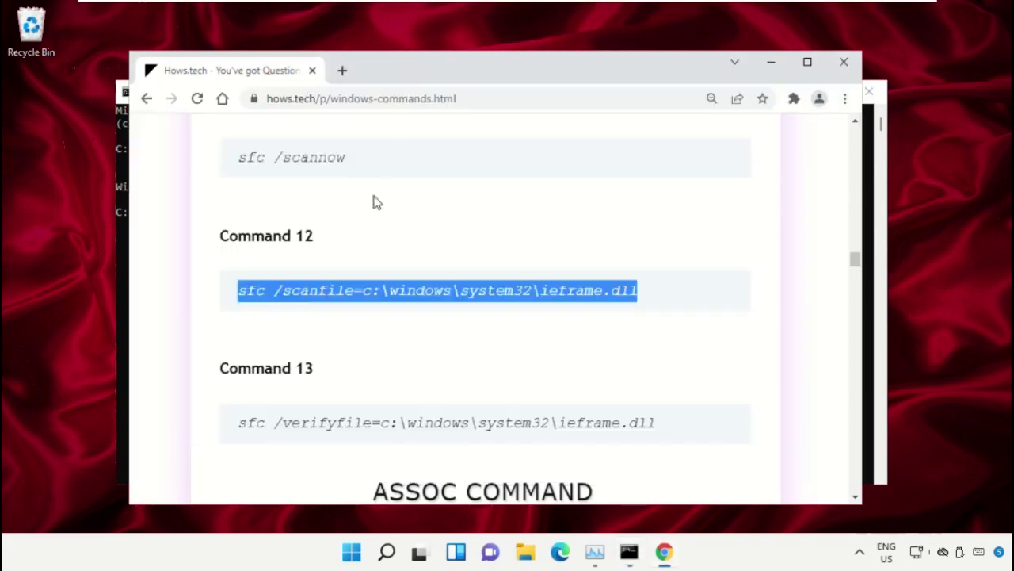
pyautogui.scroll(-1, 376, 219)
pyautogui.tripleClick(328, 349)
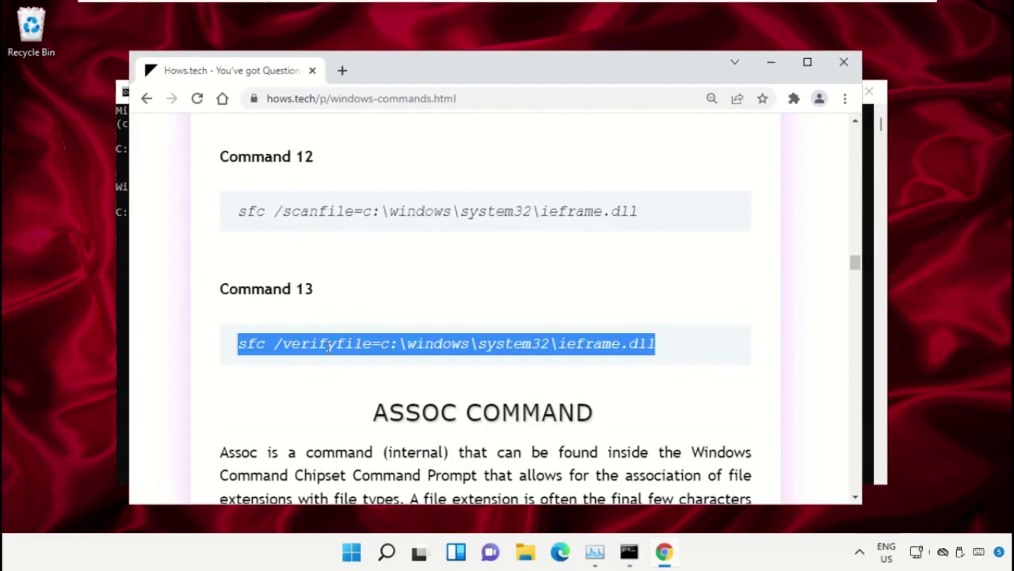
pyautogui.rightClick(346, 350)
pyautogui.click(399, 364)
# Paste and run the sfc /verifyfile command in the administrator Command Prompt
pyautogui.click(629, 552)
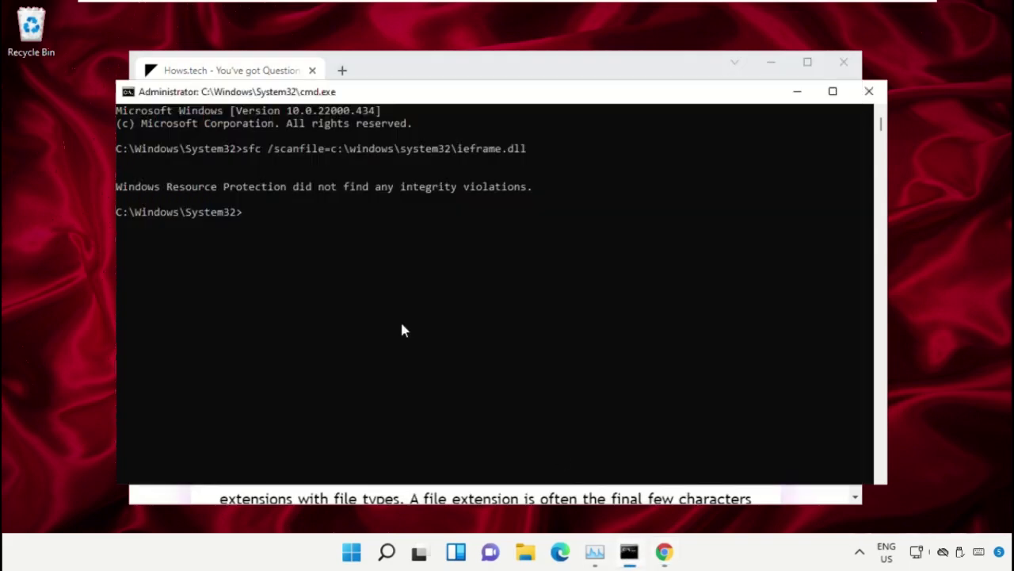
pyautogui.rightClick(293, 253)
pyautogui.press('Return')
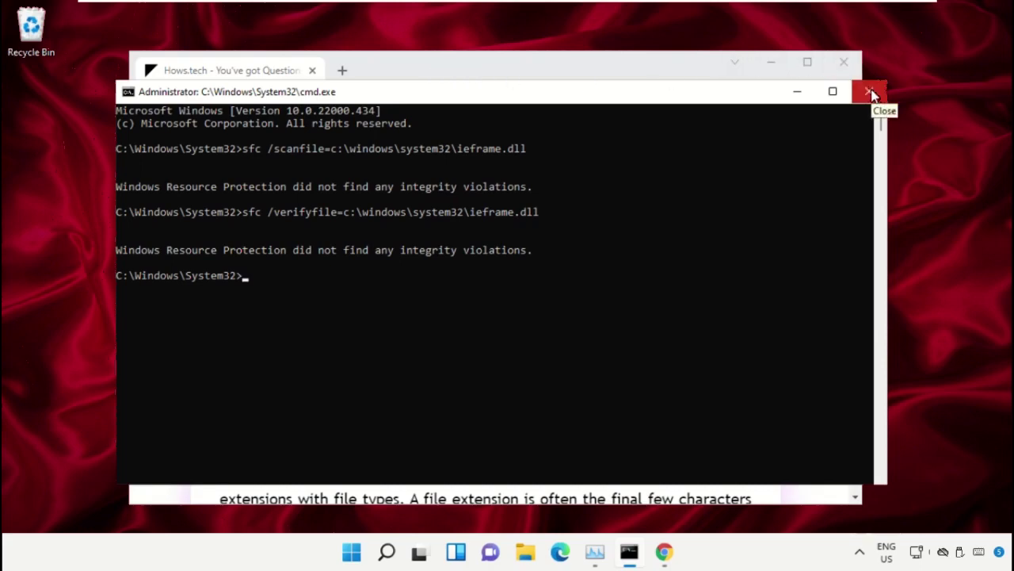
# Close the administrator Command Prompt window and minimise Google Chrome
pyautogui.click(870, 92)
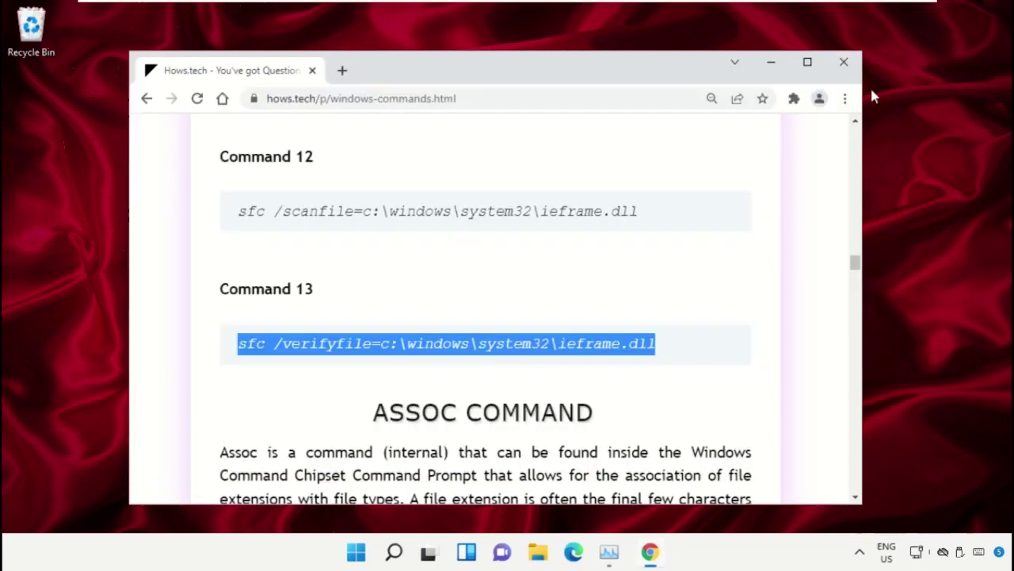
pyautogui.click(773, 64)
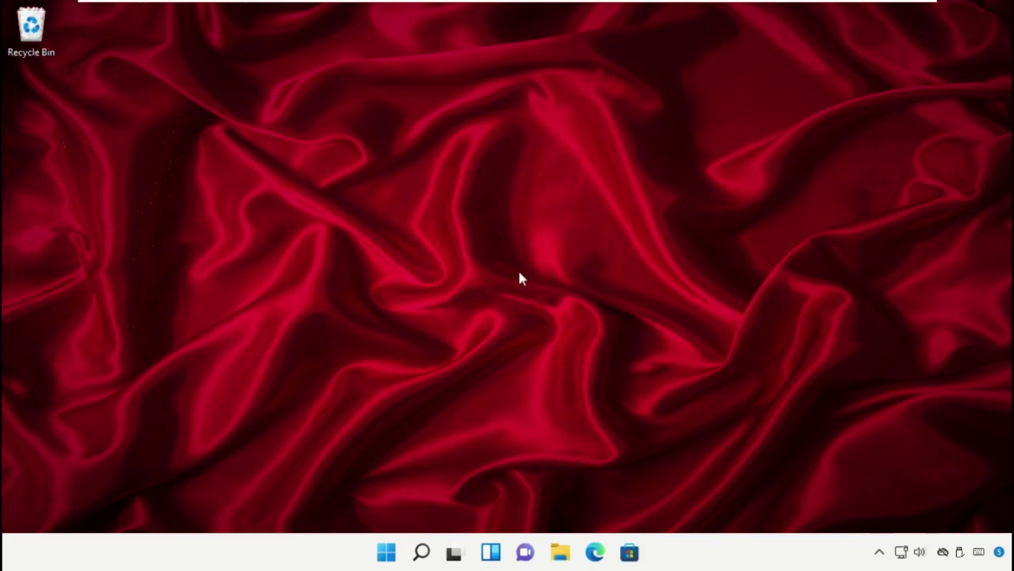
# Search 'Cmd' and launch Command Prompt as administrator, approving the UAC prompt
pyautogui.click(422, 555)
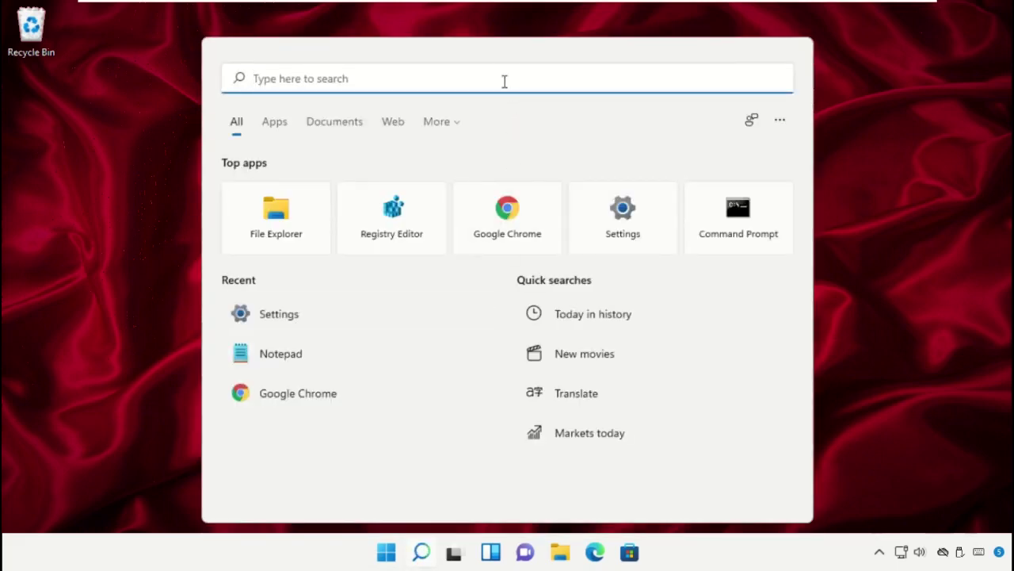
pyautogui.write('Cmd')
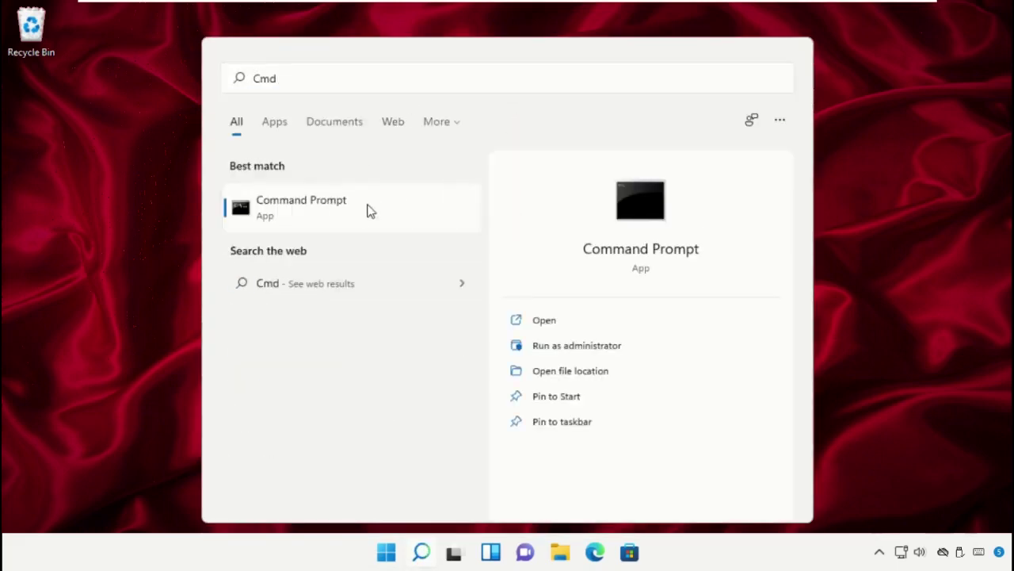
pyautogui.rightClick(368, 209)
pyautogui.click(417, 229)
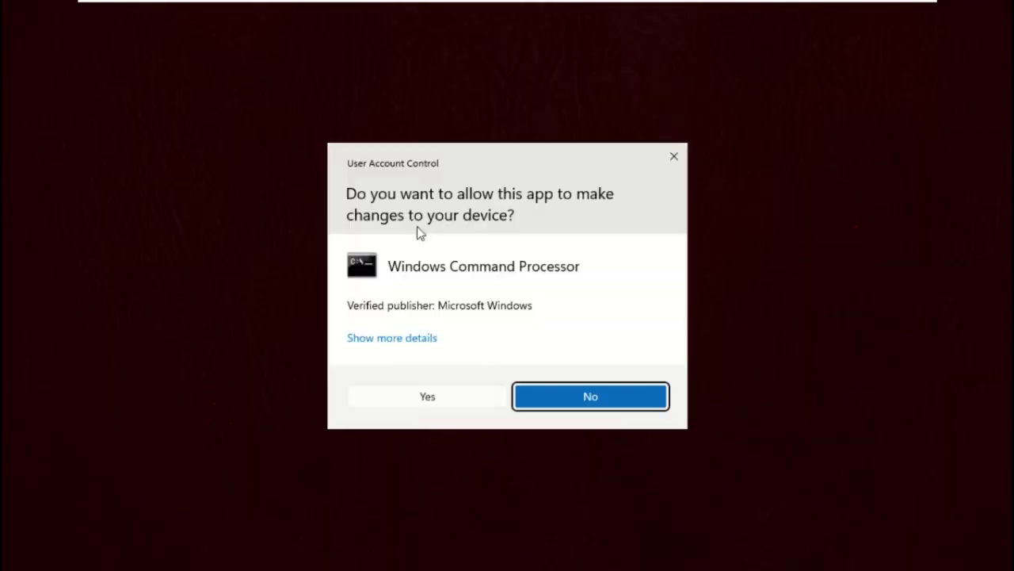
pyautogui.click(408, 395)
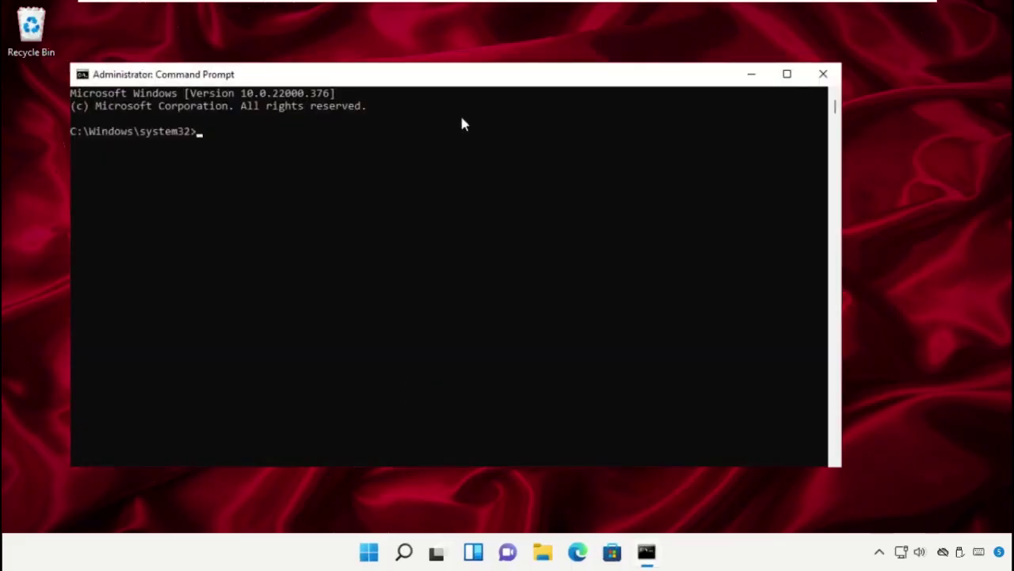
# Flush the DNS cache with ipconfig /flushdns and reset Winsock with netsh winsock reset
pyautogui.moveTo(477, 85); pyautogui.dragTo(519, 61)
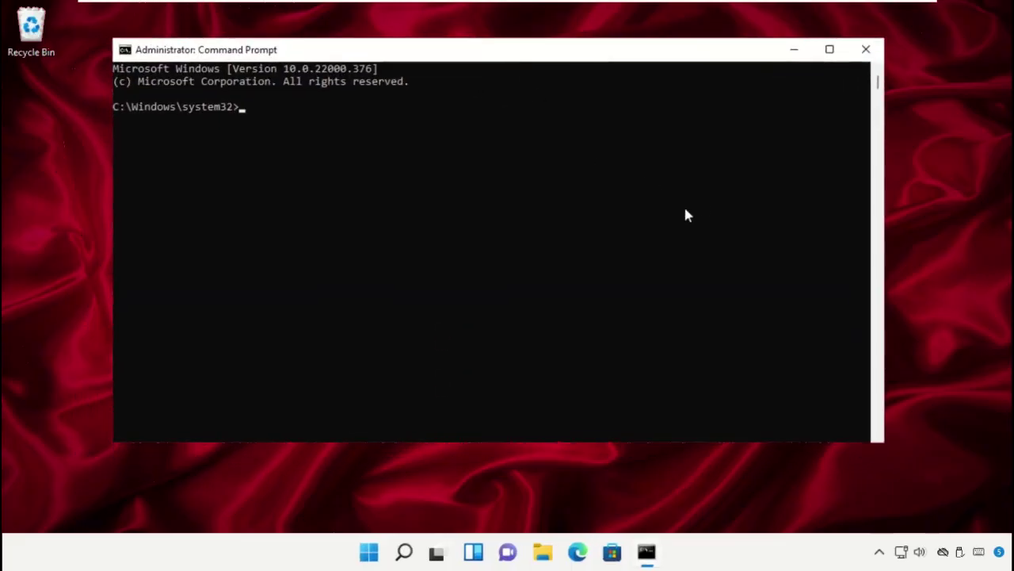
pyautogui.write('ipconfig /flushdns')
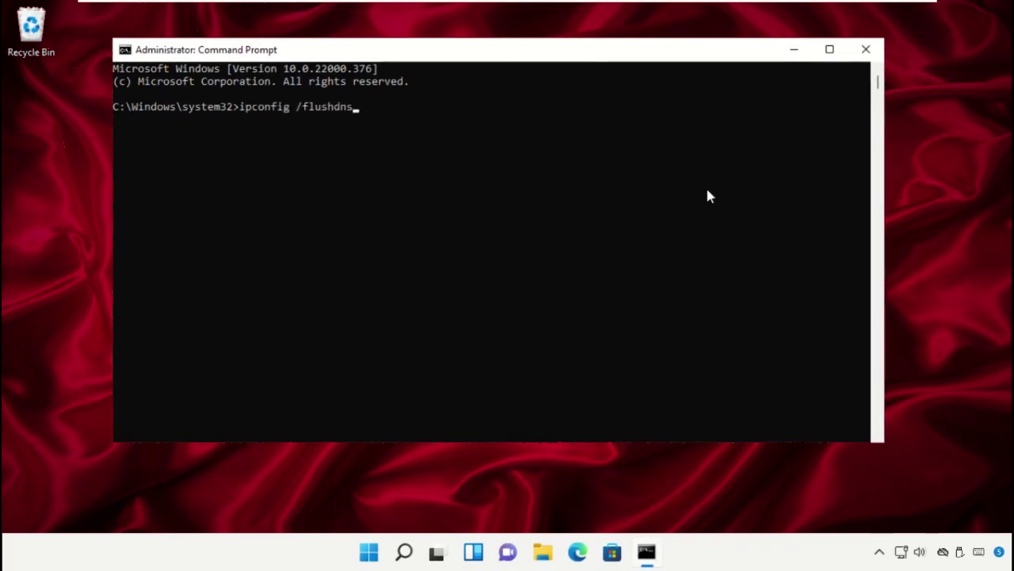
pyautogui.press('Return')
pyautogui.write('netsh winsock reset')
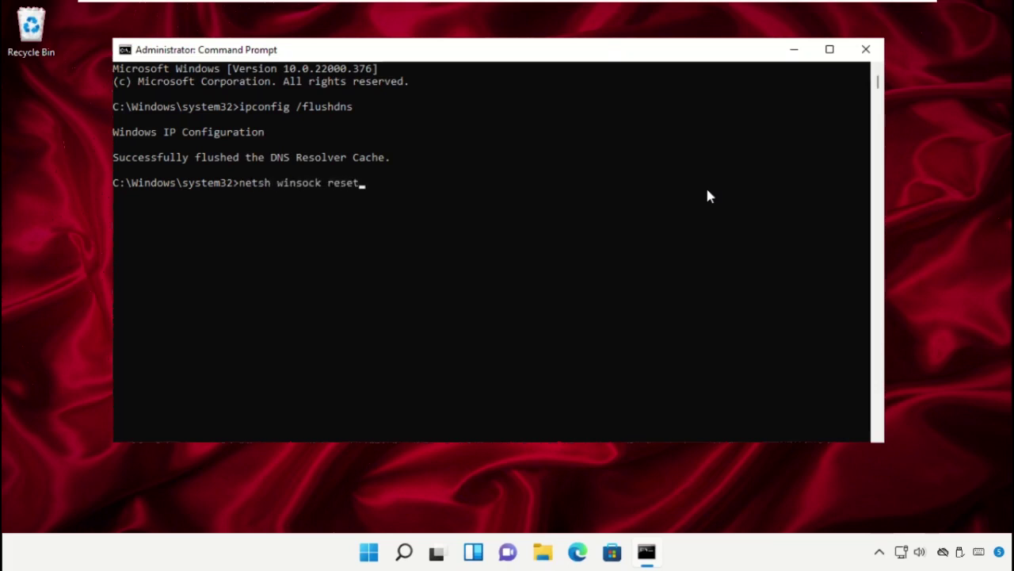
pyautogui.press('Return')
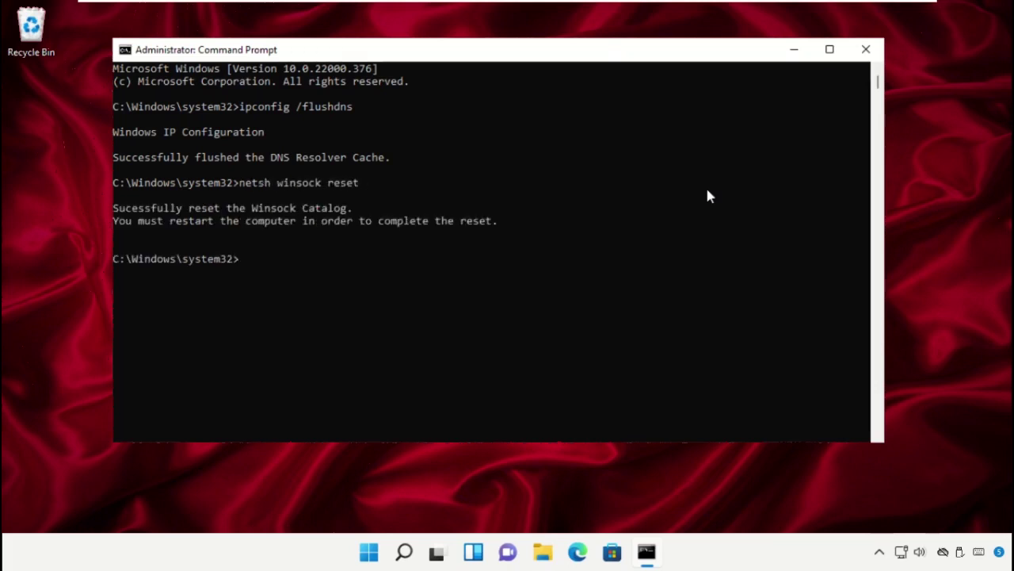
# Select the restart-required message, clear the selection, and close the administrator console
pyautogui.moveTo(116, 226); pyautogui.dragTo(502, 224)
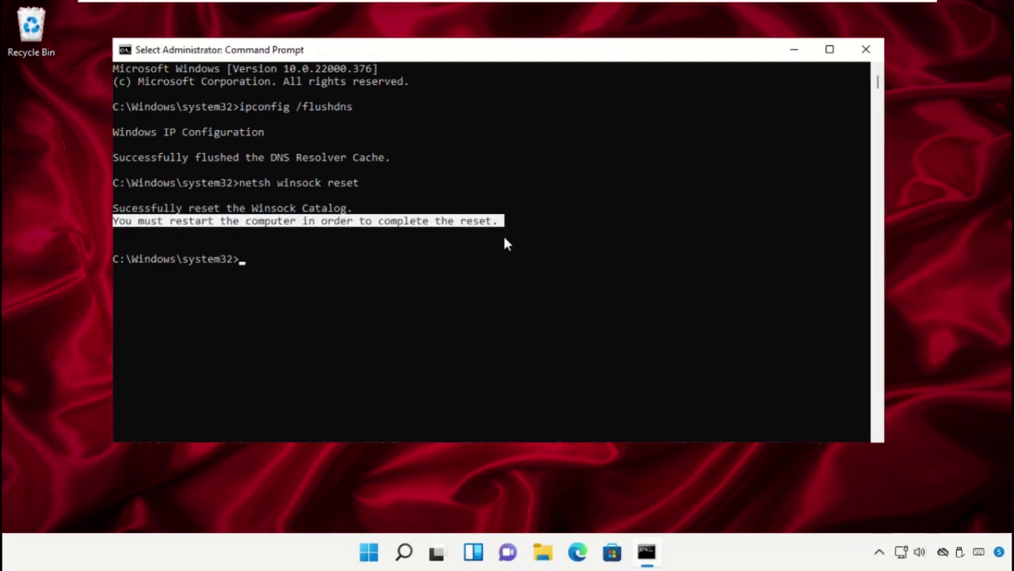
pyautogui.click(481, 271)
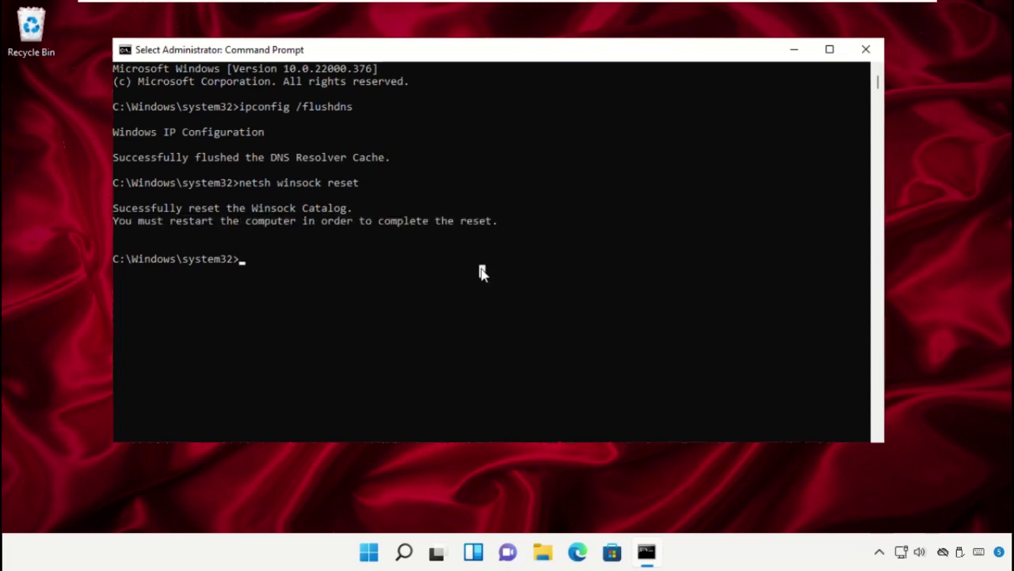
pyautogui.click(865, 50)
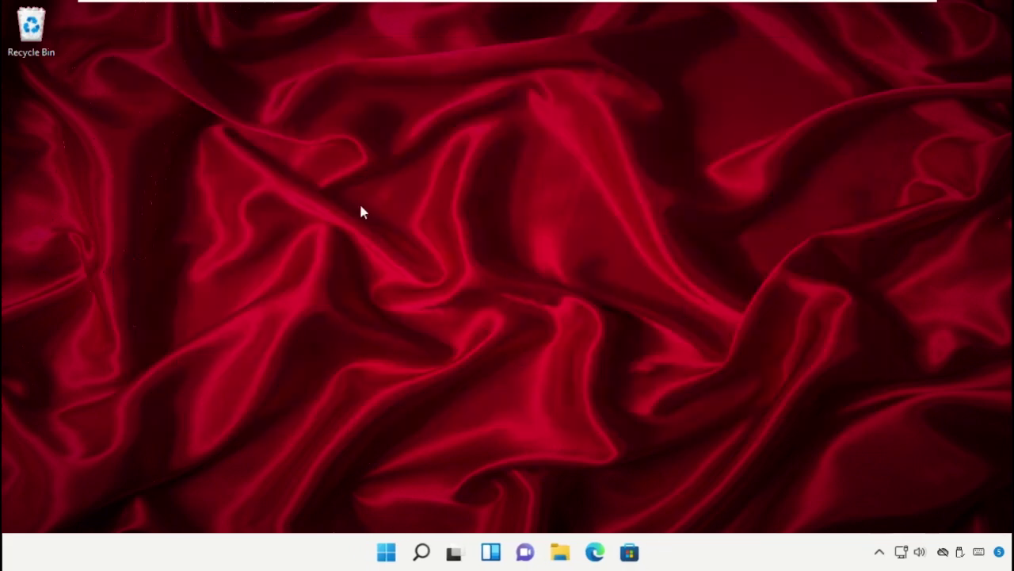
# Restart the PC from the Start menu's Power options
pyautogui.click(387, 552)
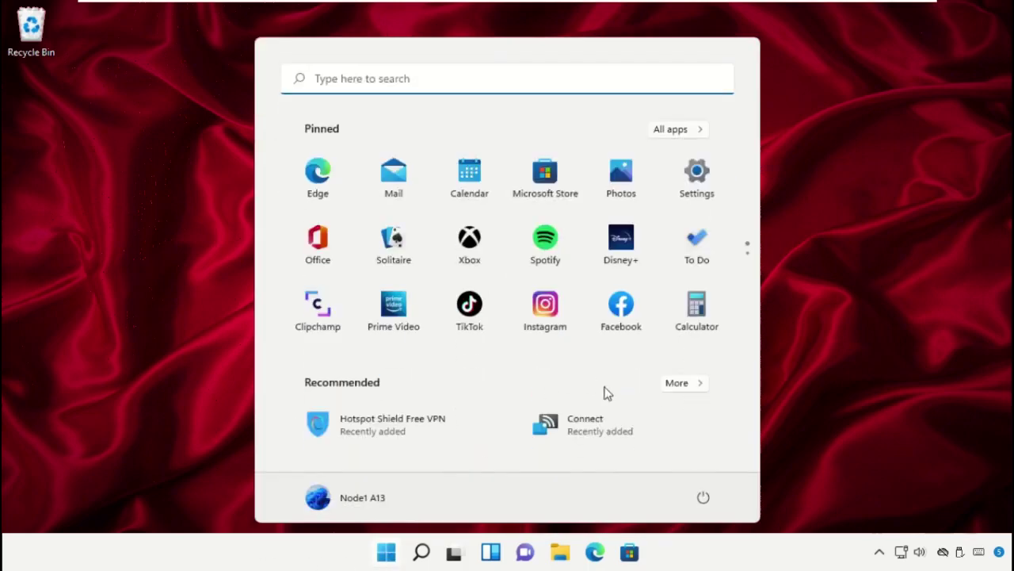
pyautogui.click(704, 498)
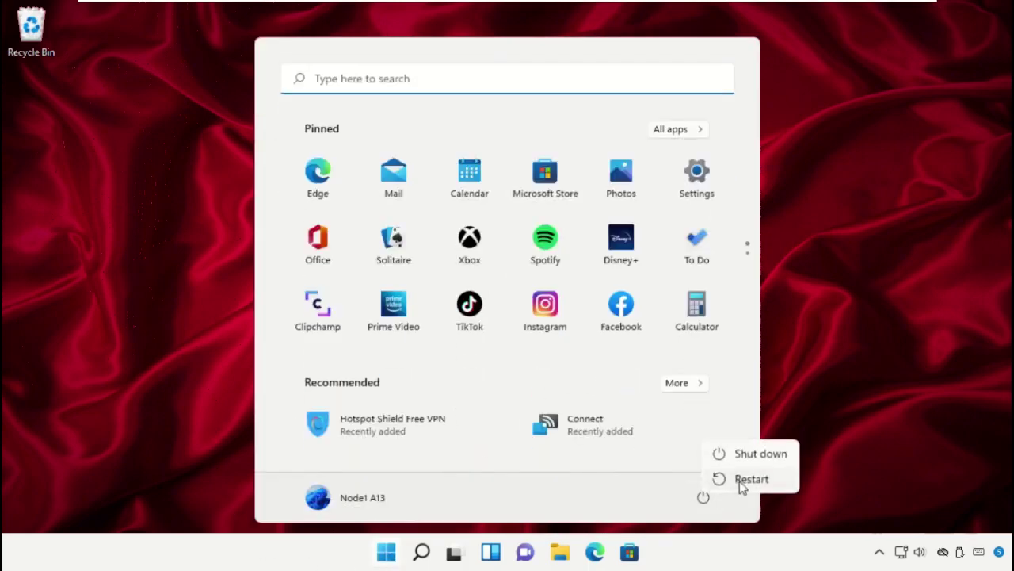
pyautogui.click(745, 481)
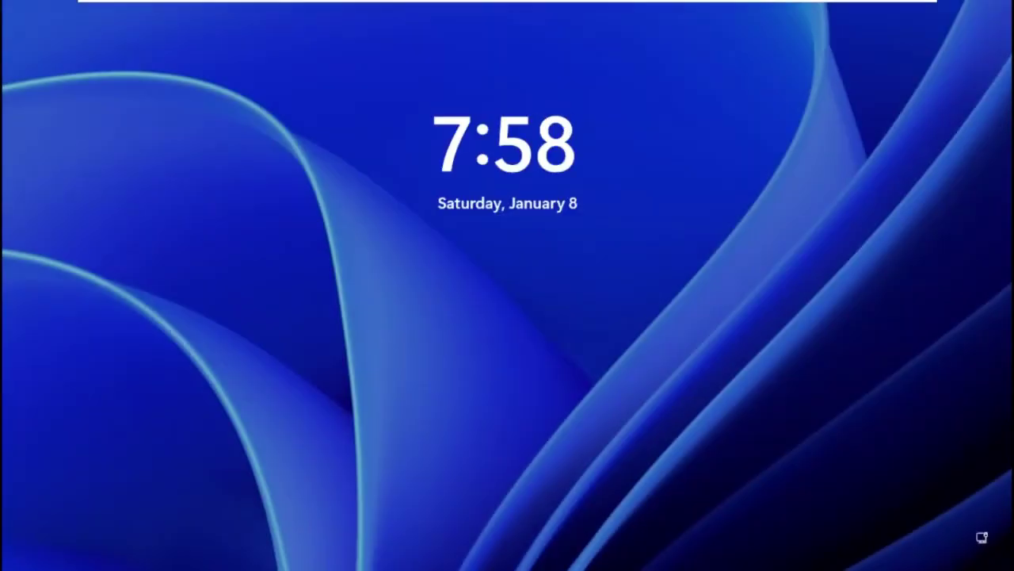
# Sign back in with the account PIN and bring up the Start menu
pyautogui.press('space')
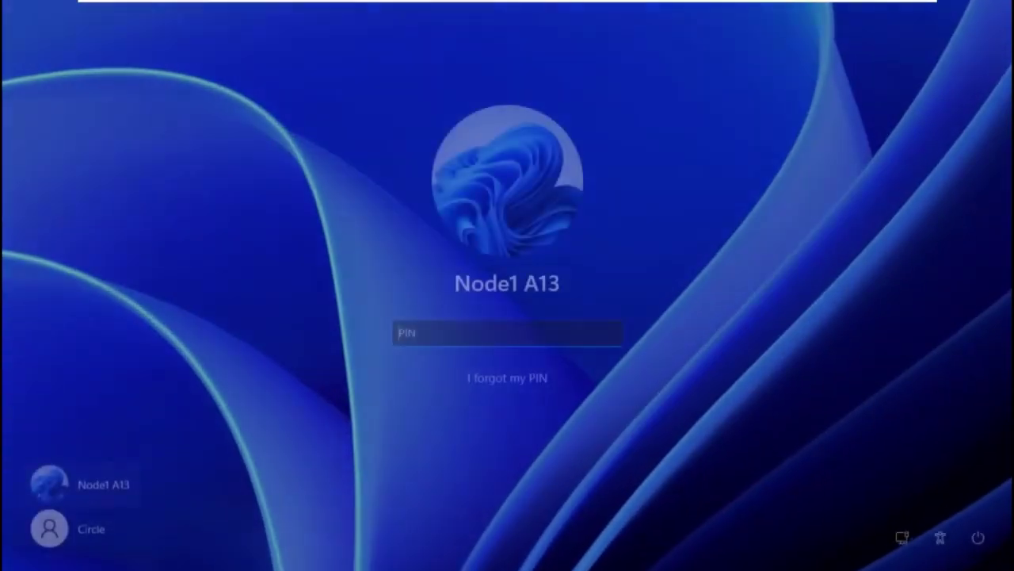
pyautogui.write('1234')
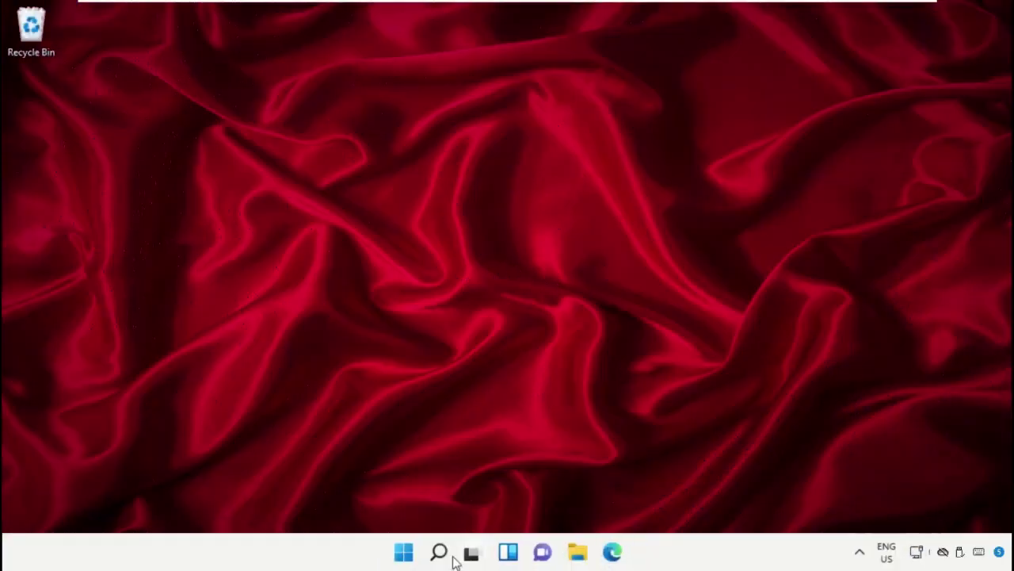
pyautogui.click(404, 551)
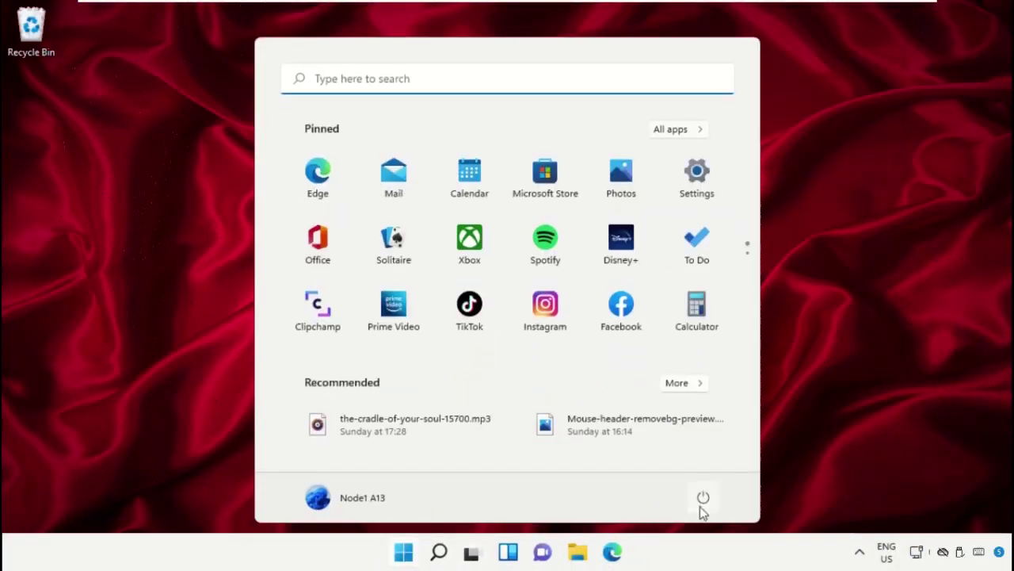